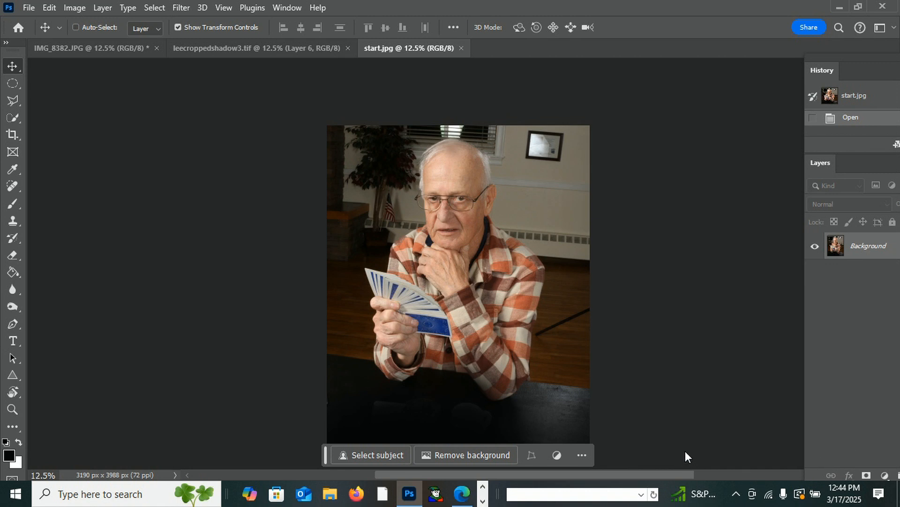
Select the man in start.jpg automatically with Select Subject.
{"action": "key", "text": "ctrl+shift+Tab"}
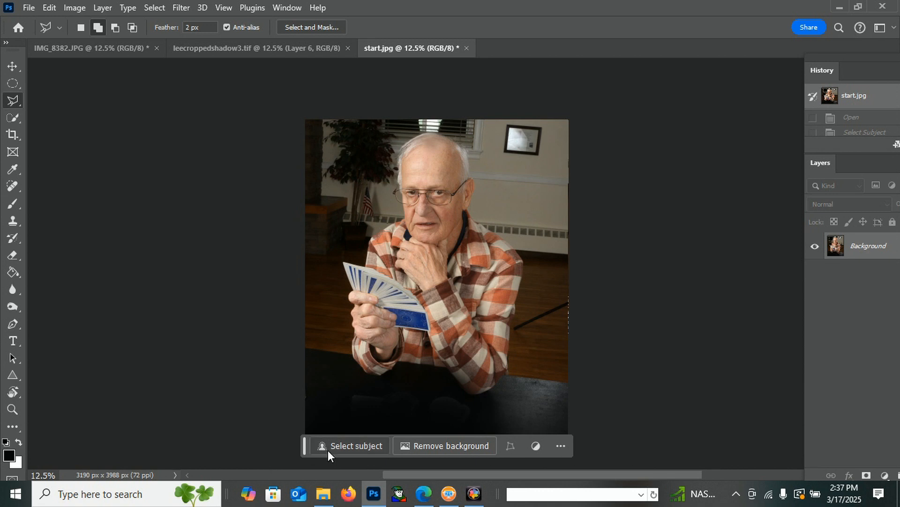
{"action": "left_click", "coordinate": [356, 446]}
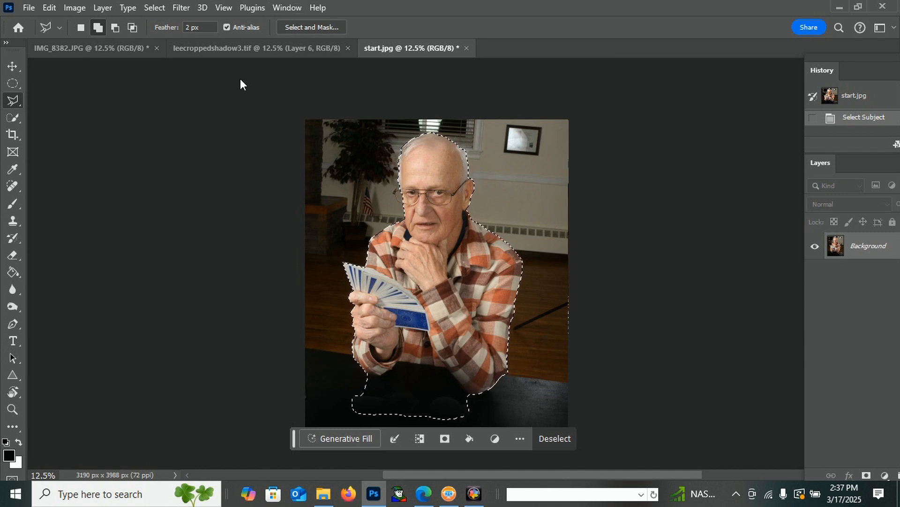
{"action": "scroll", "coordinate": [240, 78], "scroll_direction": "up", "scroll_amount": 2}
{"action": "scroll", "coordinate": [56, 171], "scroll_direction": "down", "scroll_amount": 1}
{"action": "scroll", "coordinate": [95, 136], "scroll_direction": "up", "scroll_amount": 1}
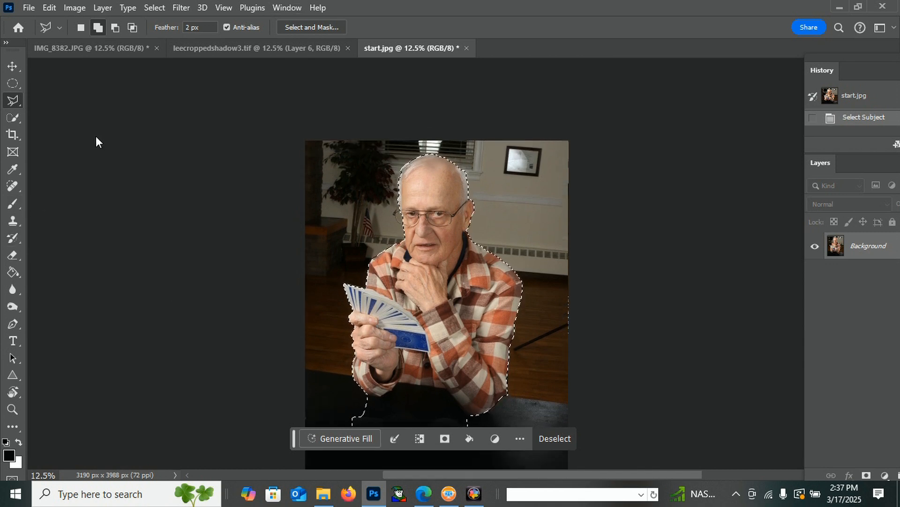
Add the whole black table to the selection by outlining it with the Polygonal Lasso in Add to selection mode.
{"action": "left_click", "coordinate": [13, 100]}
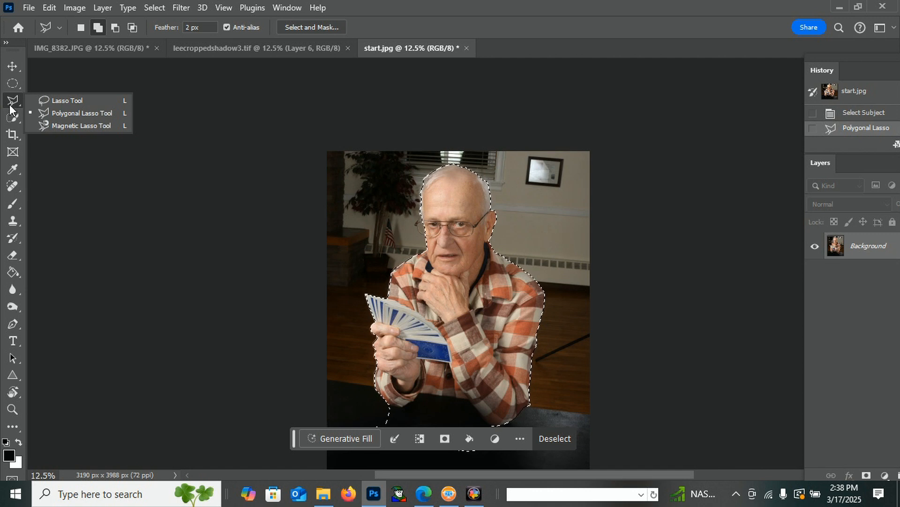
{"action": "left_click", "coordinate": [72, 116]}
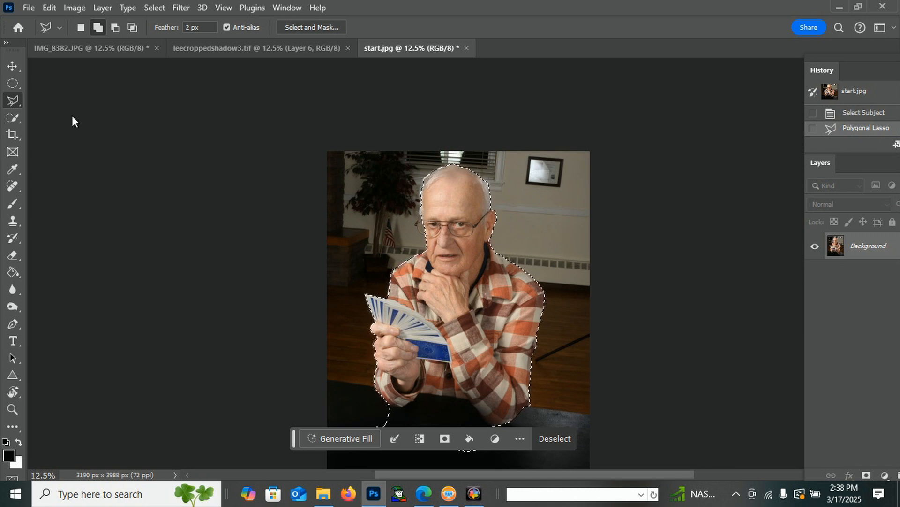
{"action": "scroll", "coordinate": [72, 116], "scroll_direction": "up", "scroll_amount": 1}
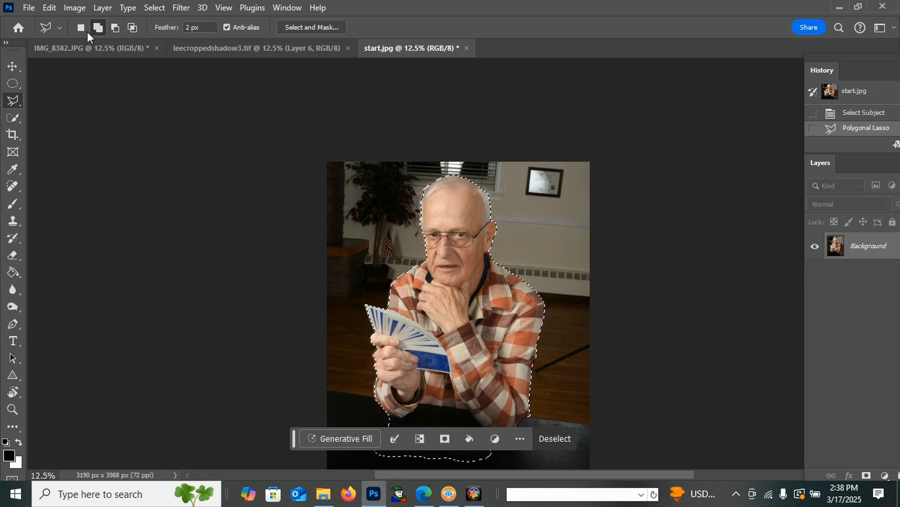
{"action": "left_click", "coordinate": [115, 27]}
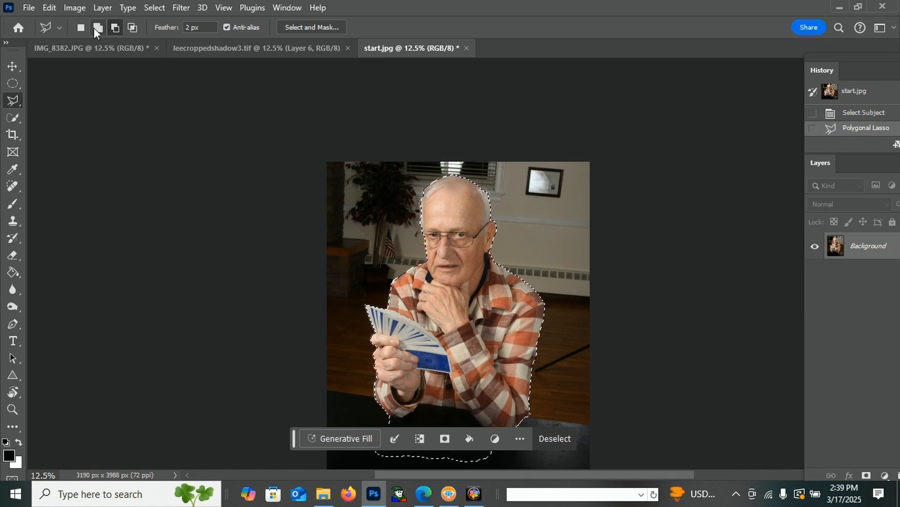
{"action": "left_click", "coordinate": [97, 27]}
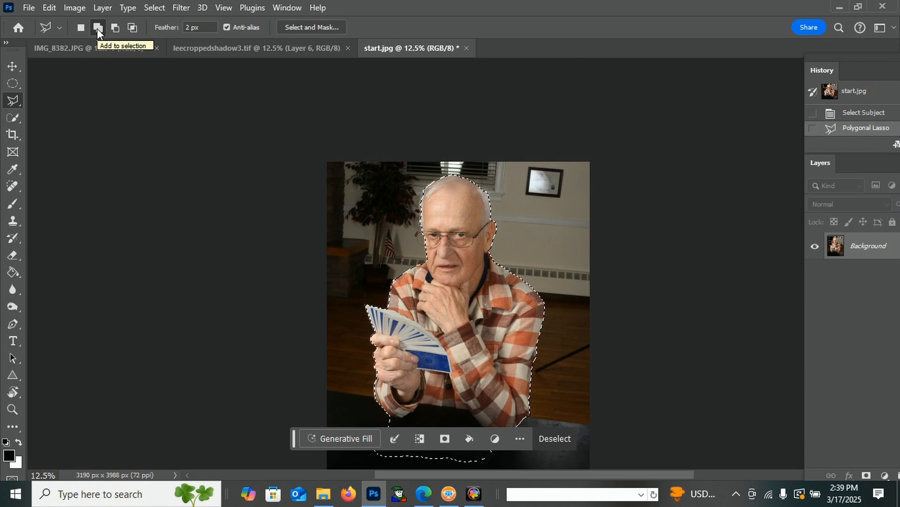
{"action": "left_click", "coordinate": [530, 416]}
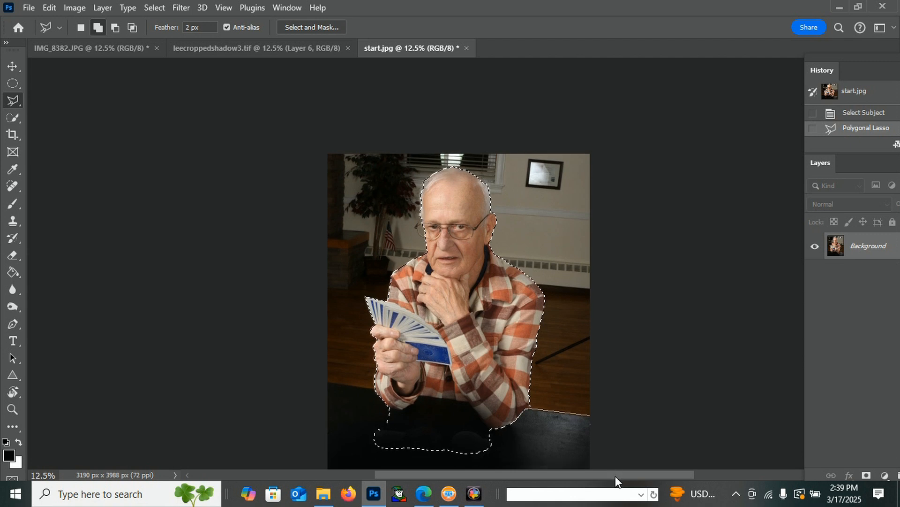
{"action": "left_click", "coordinate": [610, 459]}
{"action": "left_click", "coordinate": [310, 459]}
{"action": "left_click", "coordinate": [321, 354]}
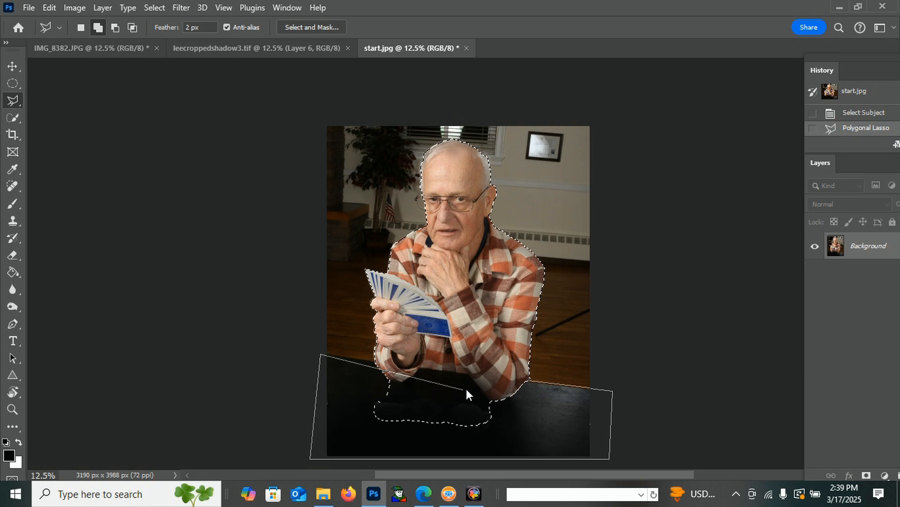
{"action": "left_click", "coordinate": [530, 378]}
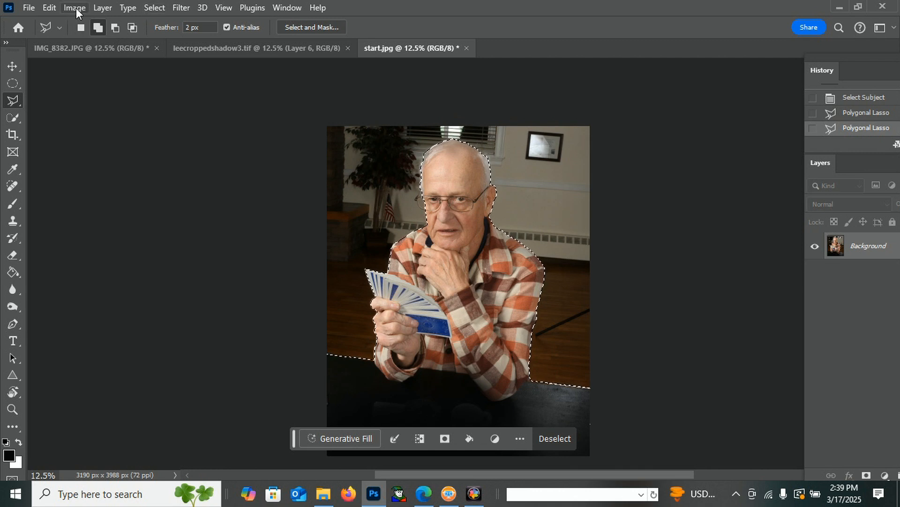
Contract the selection of the man and table by 2 pixels.
{"action": "left_click", "coordinate": [148, 8]}
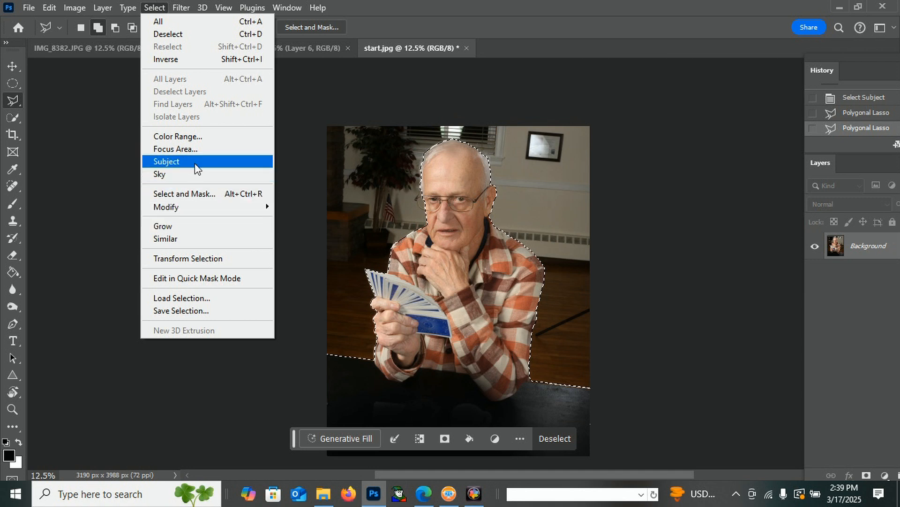
{"action": "mouse_move", "coordinate": [193, 208]}
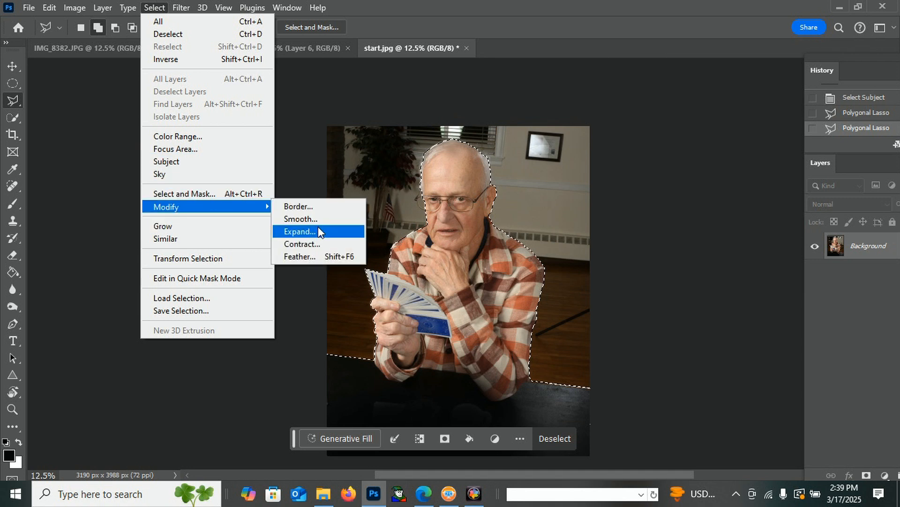
{"action": "left_click", "coordinate": [303, 244]}
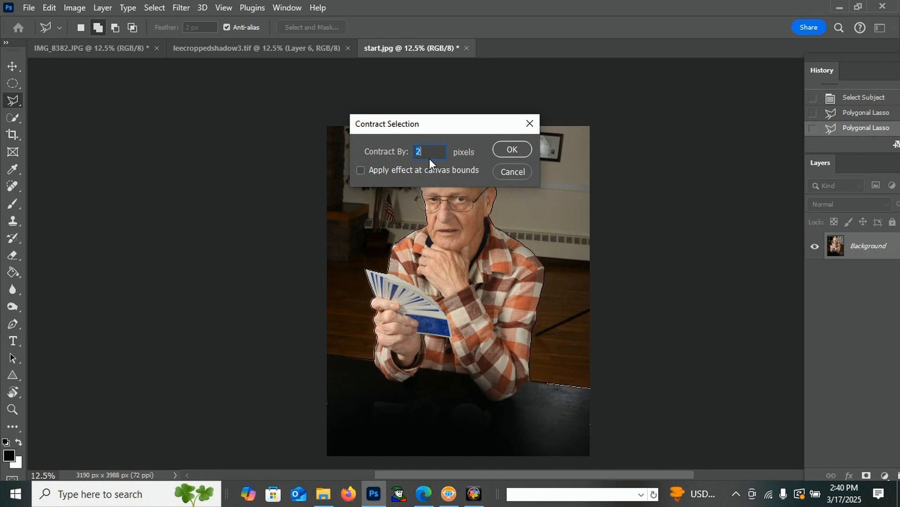
{"action": "left_click", "coordinate": [512, 149]}
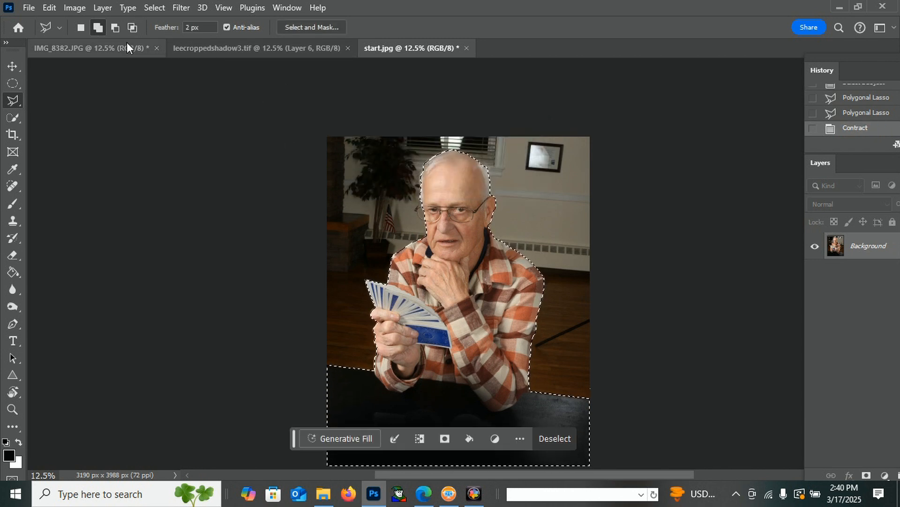
Feather the selection with a 2-pixel radius and invert it so the room behind the man is selected.
{"action": "left_click", "coordinate": [154, 8]}
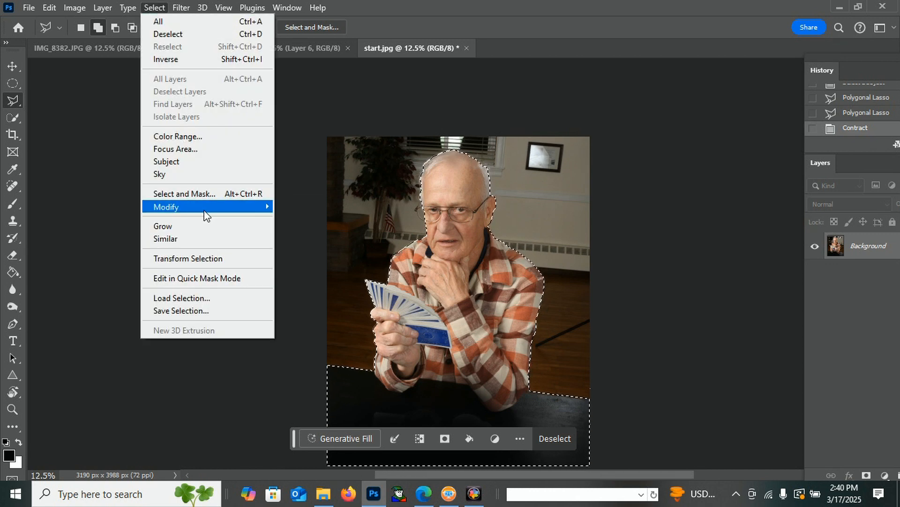
{"action": "mouse_move", "coordinate": [207, 208]}
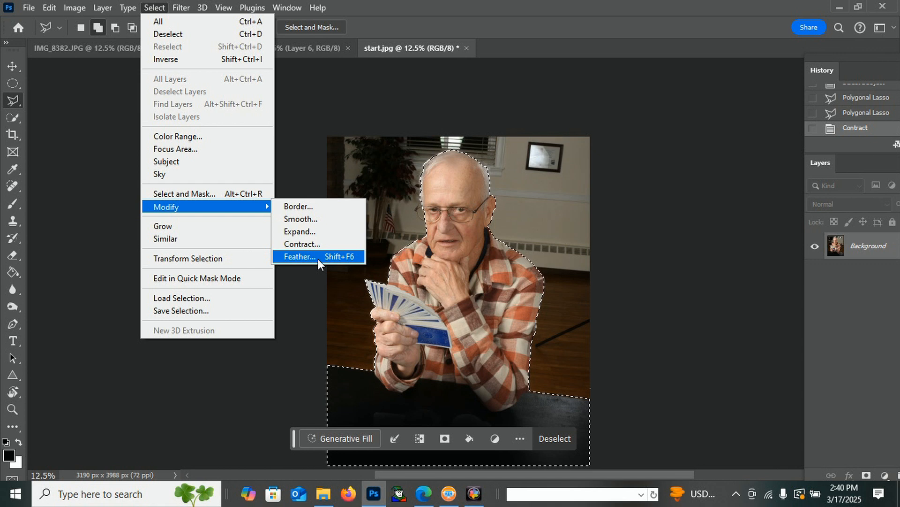
{"action": "left_click", "coordinate": [318, 258]}
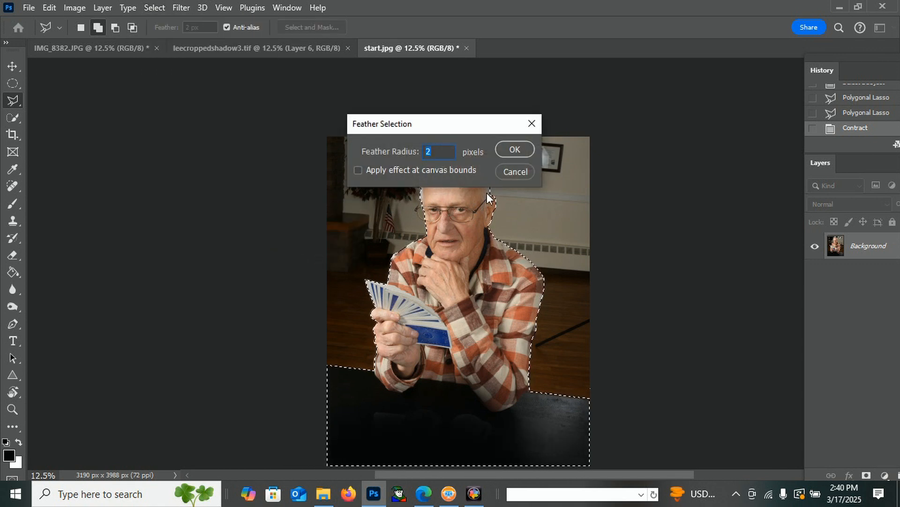
{"action": "left_click", "coordinate": [520, 149]}
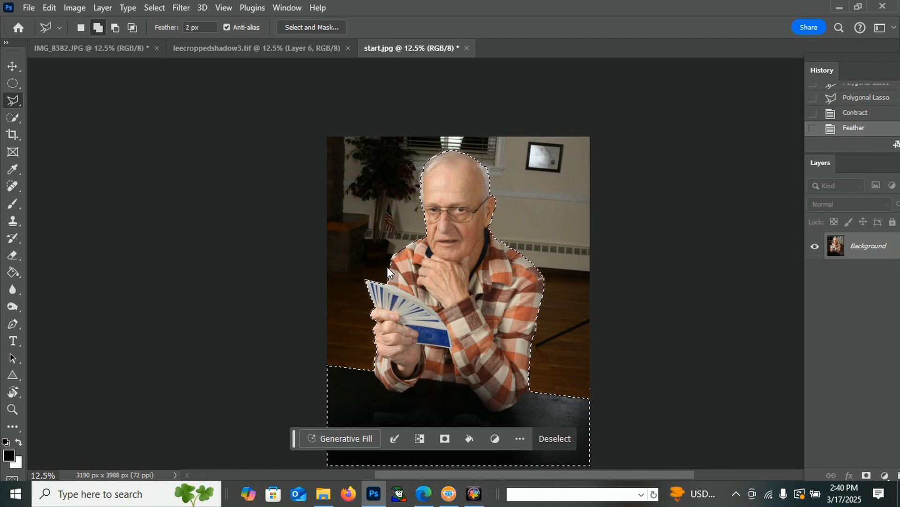
{"action": "left_click", "coordinate": [154, 8]}
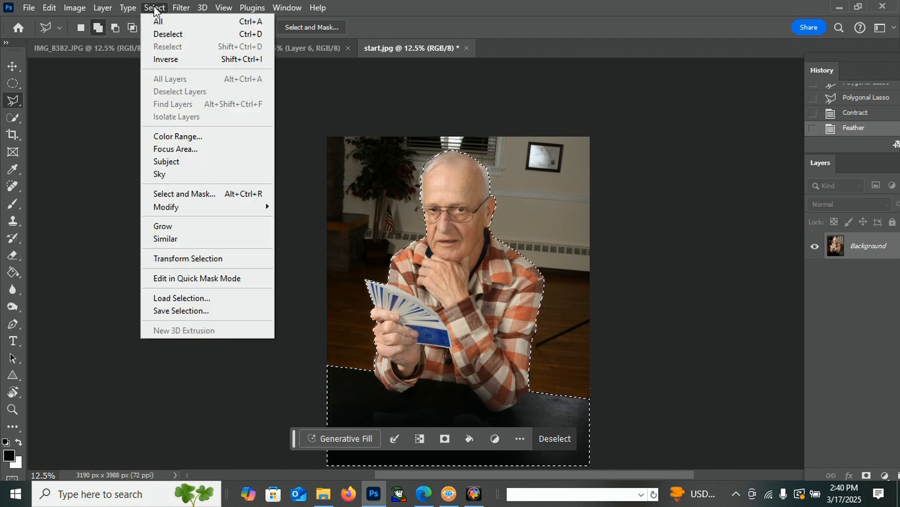
{"action": "left_click", "coordinate": [177, 59]}
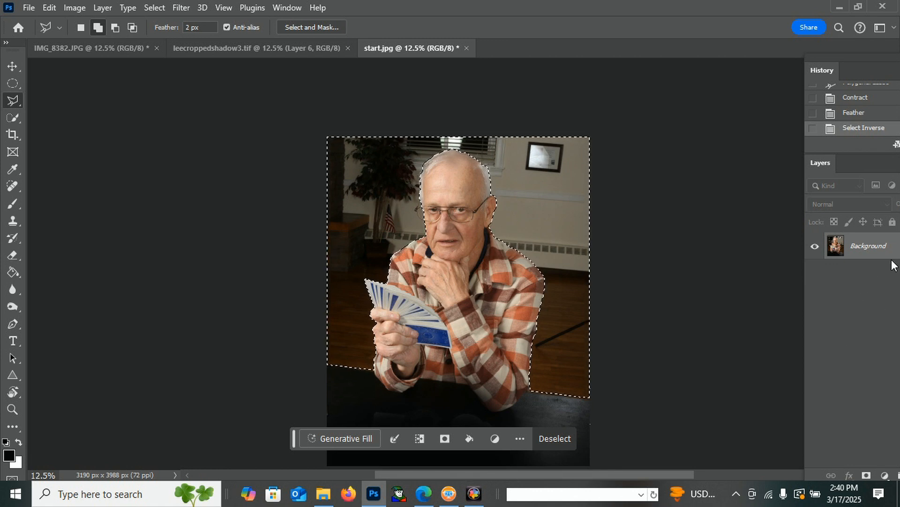
Convert the locked Background into a regular layer and cut the selected room pixels out of it.
{"action": "double_click", "coordinate": [871, 247]}
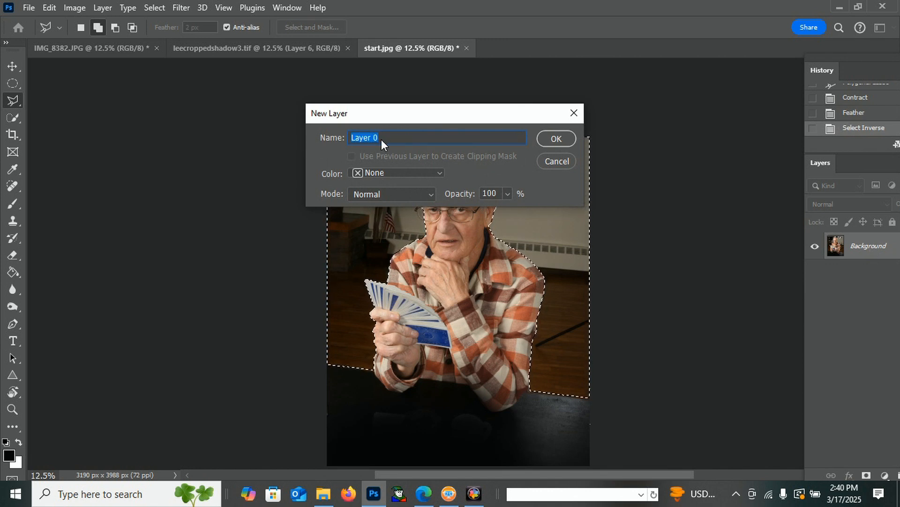
{"action": "left_click", "coordinate": [559, 138]}
{"action": "scroll", "coordinate": [779, 317], "scroll_direction": "up", "scroll_amount": 1}
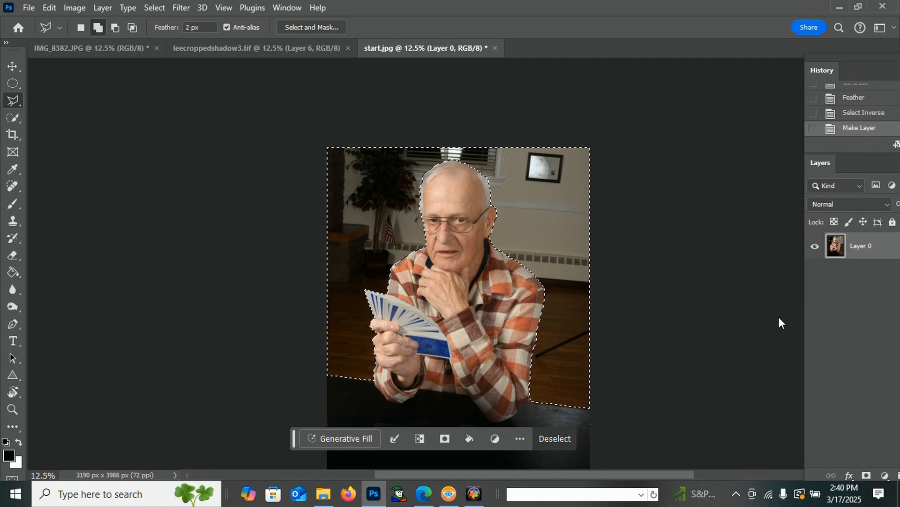
{"action": "key", "text": "ctrl+x"}
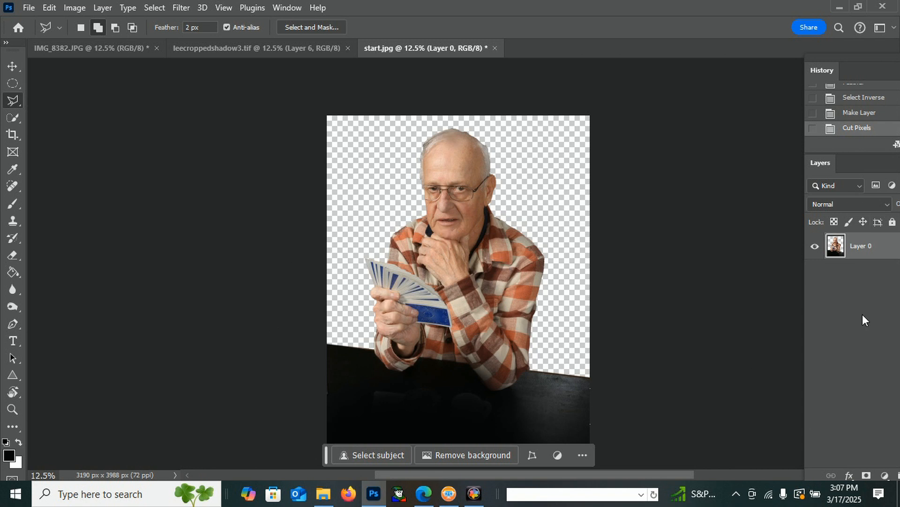
Add two empty layers and move the cut-out photo layer above them in the layer stack.
{"action": "left_click_drag", "start_coordinate": [866, 162], "coordinate": [732, 136]}
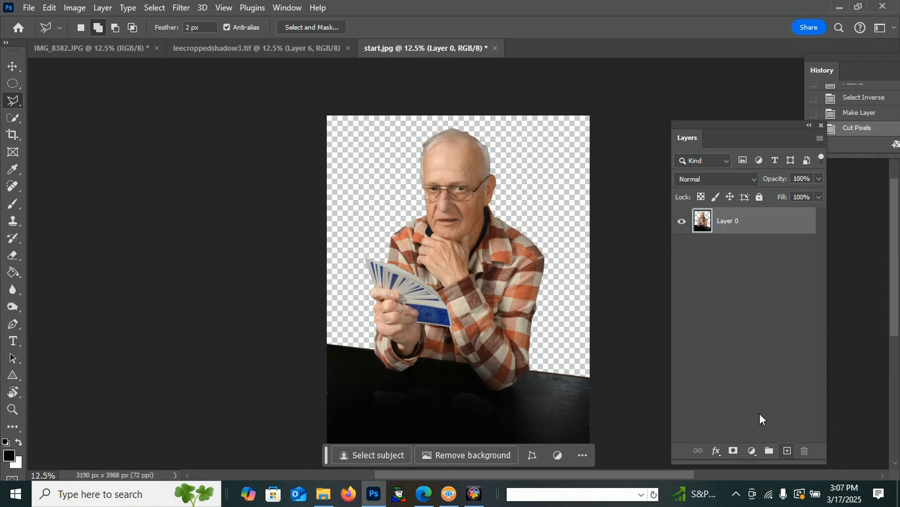
{"action": "left_click", "coordinate": [787, 451]}
{"action": "left_click", "coordinate": [787, 451]}
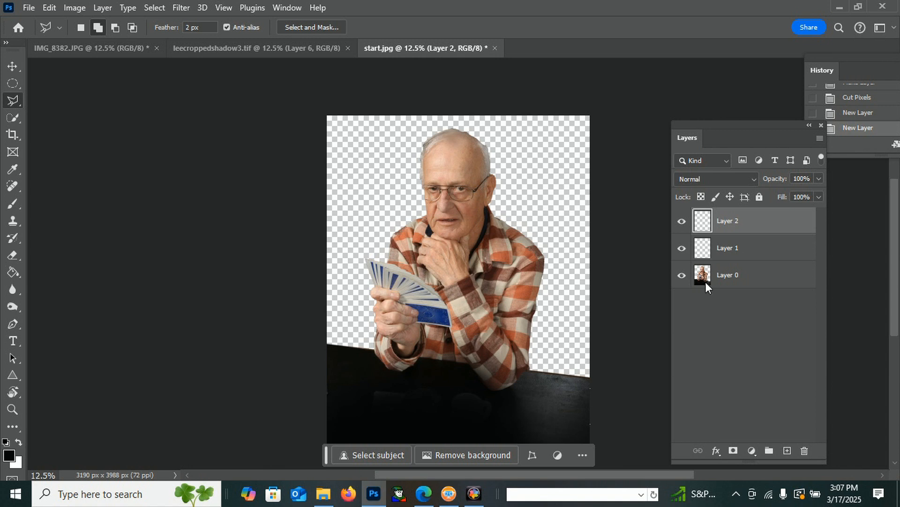
{"action": "left_click_drag", "start_coordinate": [763, 278], "coordinate": [760, 215]}
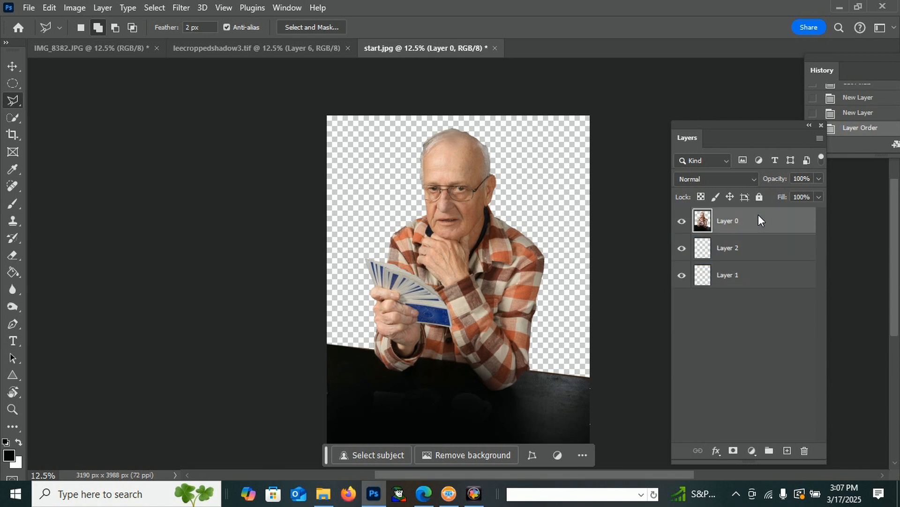
Rename the three layers from top to bottom as main image, glow and background.
{"action": "double_click", "coordinate": [728, 222]}
{"action": "double_click", "coordinate": [725, 252]}
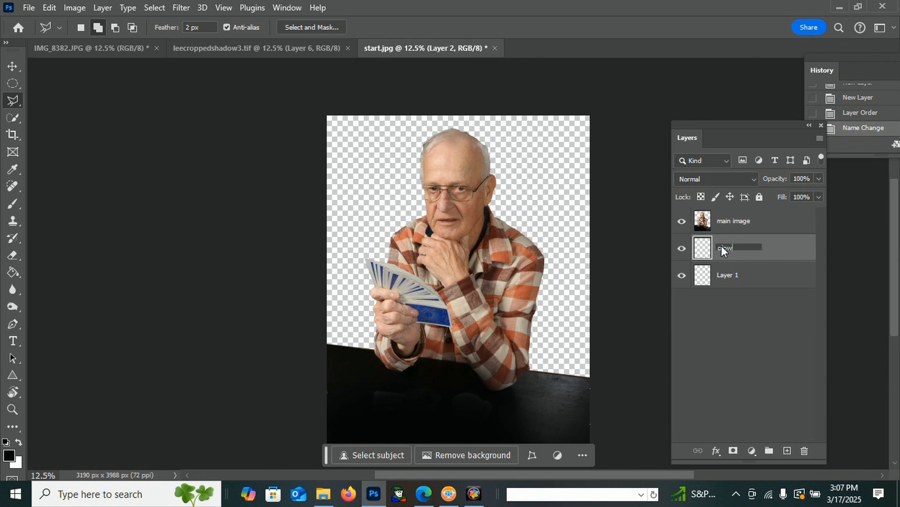
{"action": "double_click", "coordinate": [722, 276]}
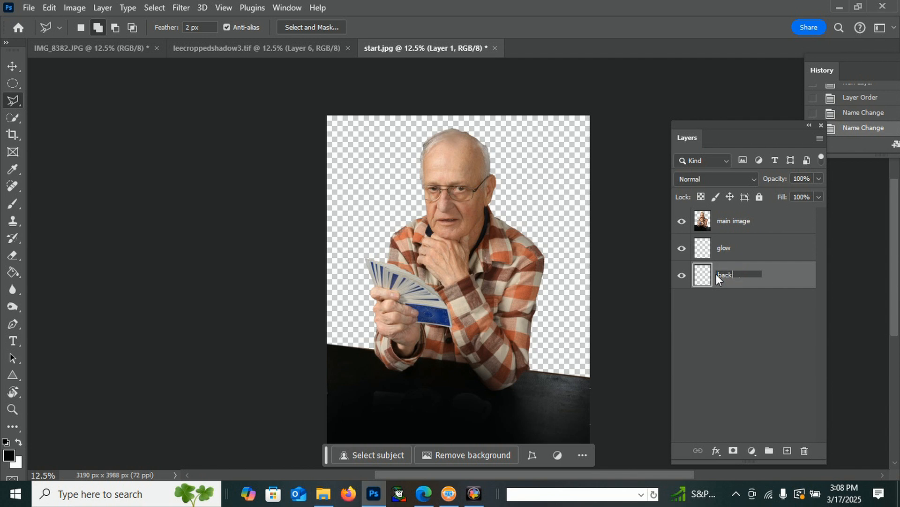
{"action": "type", "text": "background"}
{"action": "key", "text": "Return"}
{"action": "scroll", "coordinate": [640, 284], "scroll_direction": "up", "scroll_amount": 1}
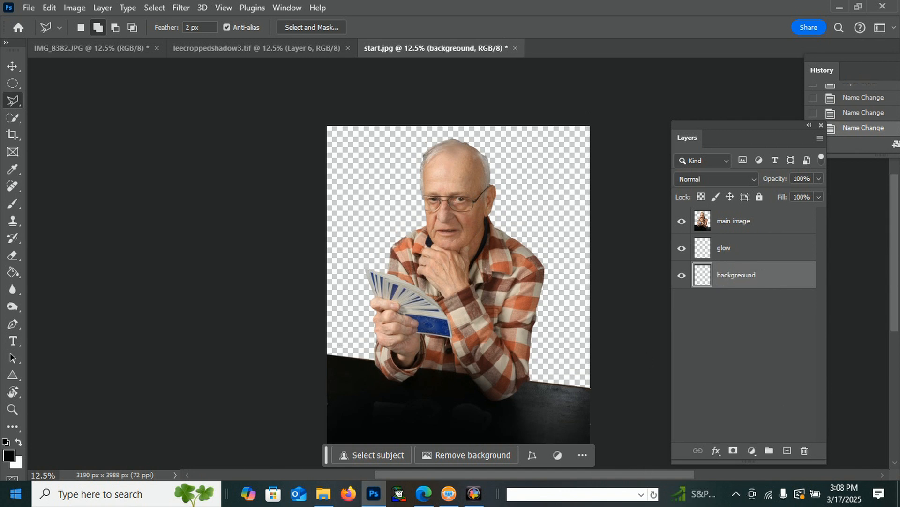
{"action": "scroll", "coordinate": [197, 299], "scroll_direction": "down", "scroll_amount": 1}
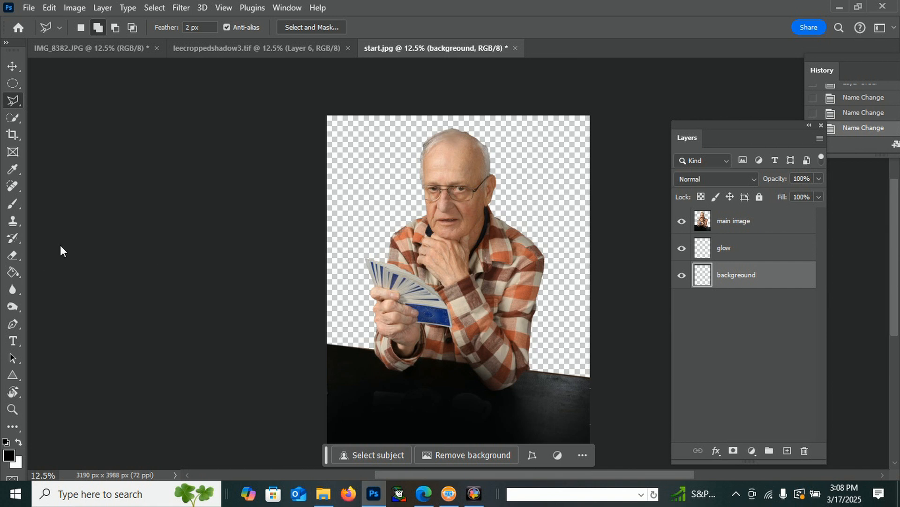
Fill the background layer with black using the Paint Bucket tool.
{"action": "left_click", "coordinate": [12, 273]}
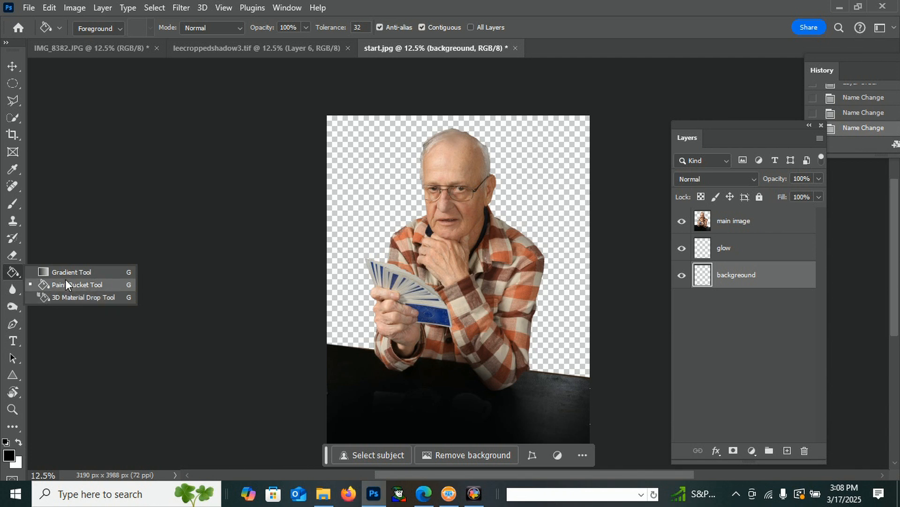
{"action": "left_click", "coordinate": [87, 286]}
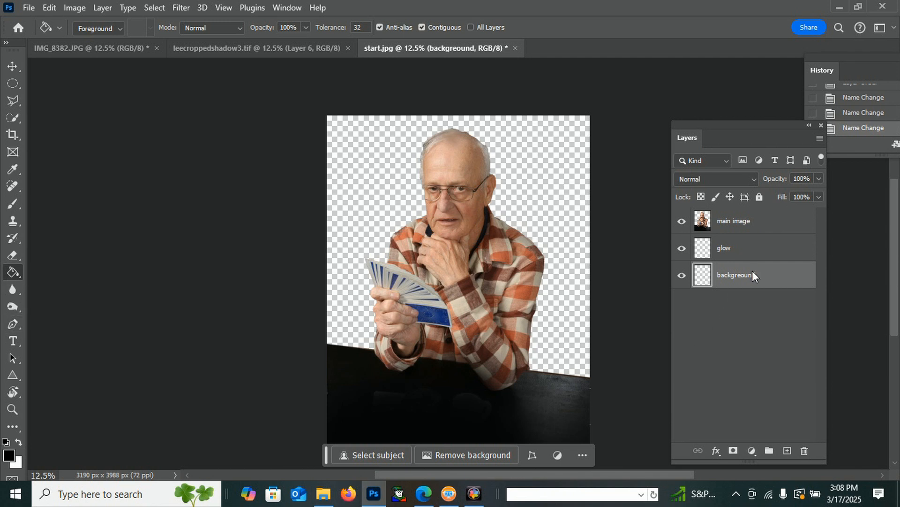
{"action": "left_click", "coordinate": [376, 180]}
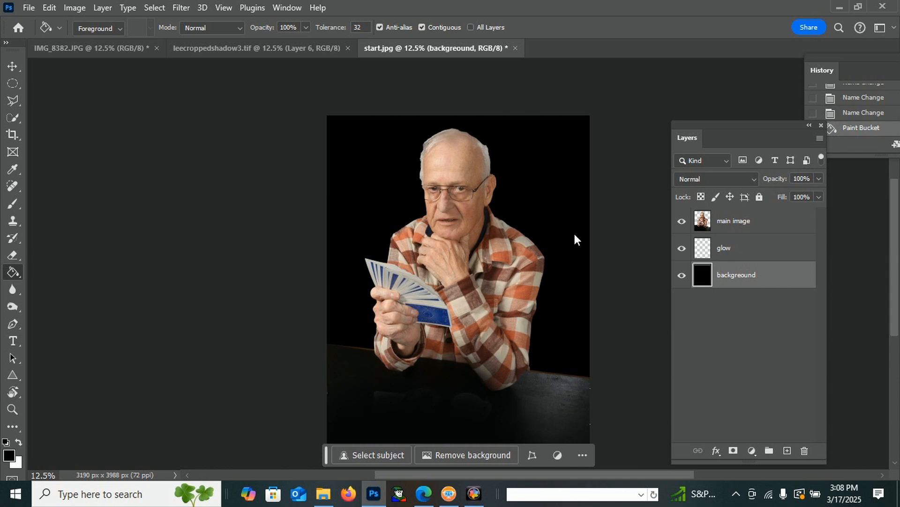
Paint a soft white glow behind the man on the glow layer using a 2600 px brush at 35% opacity and 33% flow.
{"action": "left_click", "coordinate": [746, 256]}
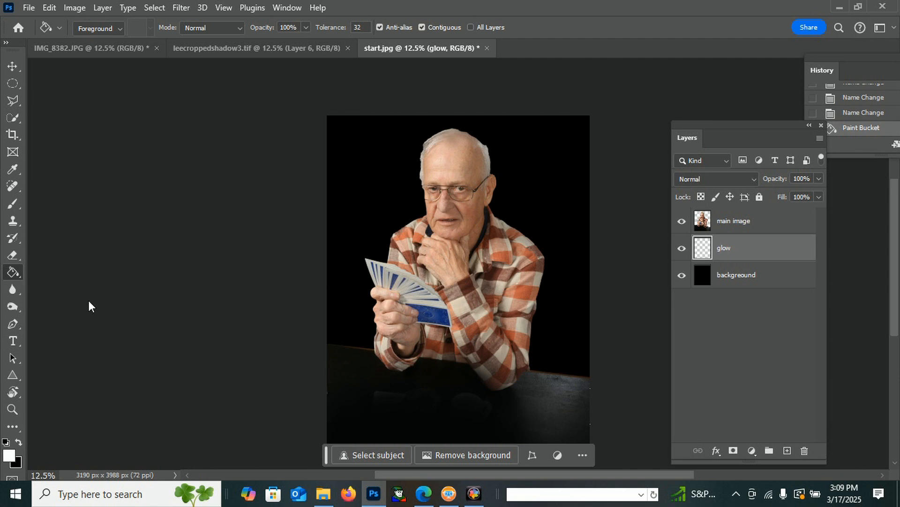
{"action": "left_click", "coordinate": [15, 208]}
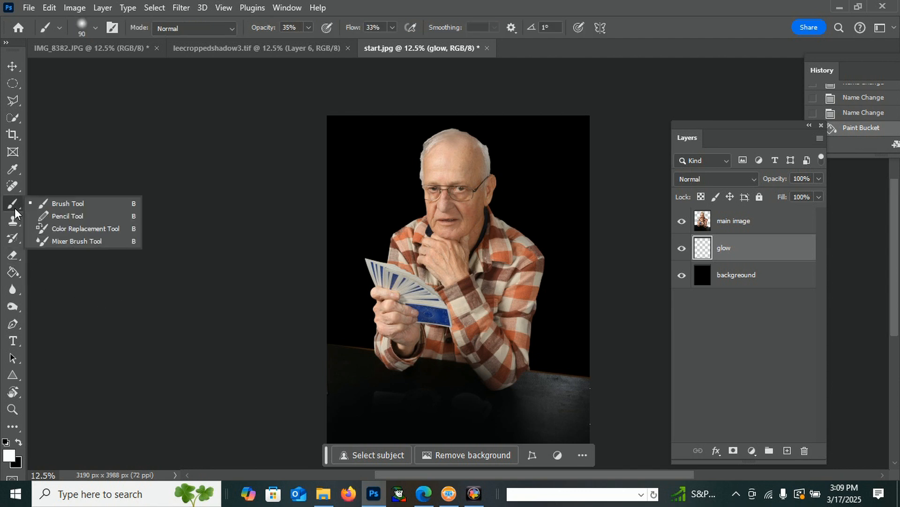
{"action": "left_click", "coordinate": [75, 204]}
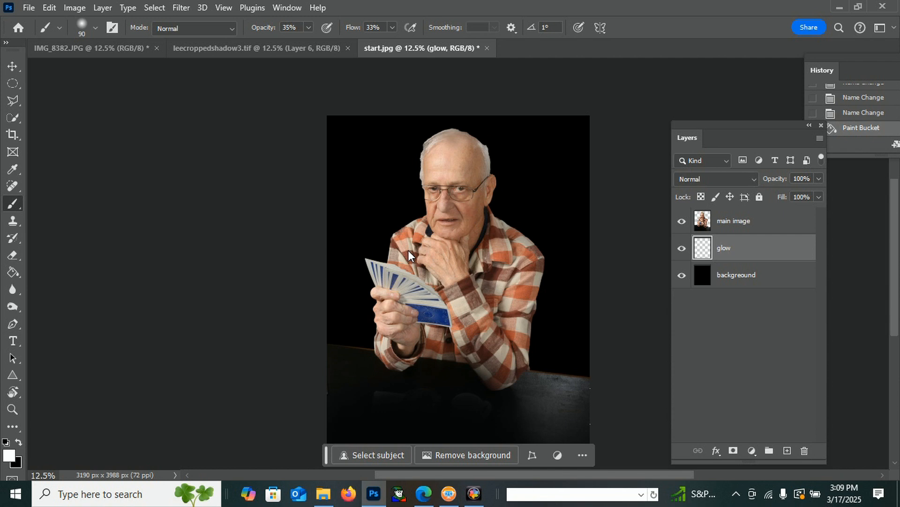
{"action": "key", "text": "bracketright"}
{"action": "key", "text": "bracketright"}
{"action": "key", "text": "bracketright"}
{"action": "key", "text": "bracketright"}
{"action": "key", "text": "bracketright"}
{"action": "key", "text": "bracketright"}
{"action": "key", "text": "bracketright"}
{"action": "key", "text": "bracketright"}
{"action": "key", "text": "bracketright"}
{"action": "key", "text": "bracketright"}
{"action": "key", "text": "bracketright"}
{"action": "left_click", "coordinate": [448, 271]}
{"action": "left_click", "coordinate": [434, 265]}
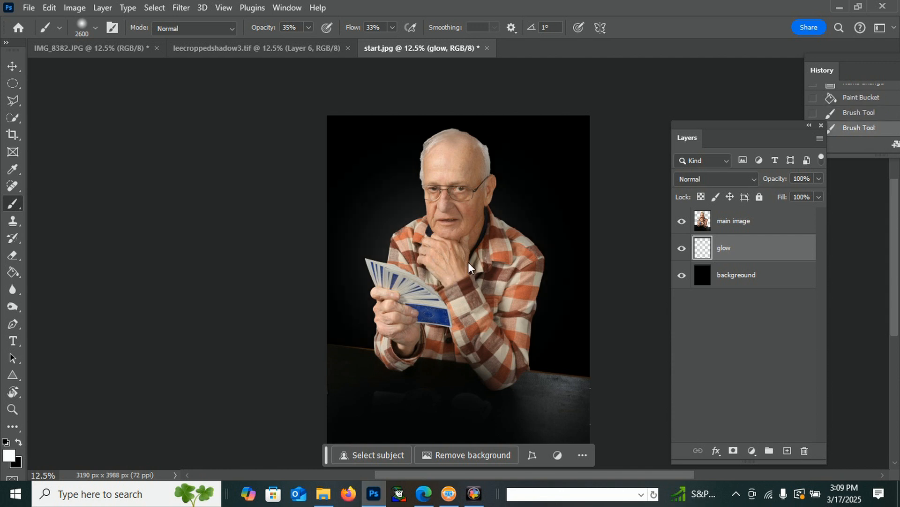
{"action": "left_click", "coordinate": [469, 263]}
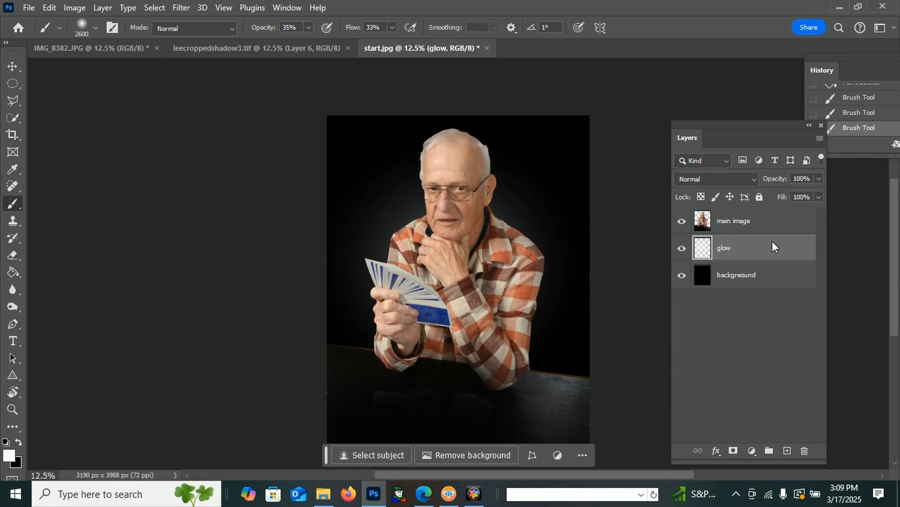
{"action": "left_click", "coordinate": [468, 263]}
{"action": "left_click", "coordinate": [463, 258]}
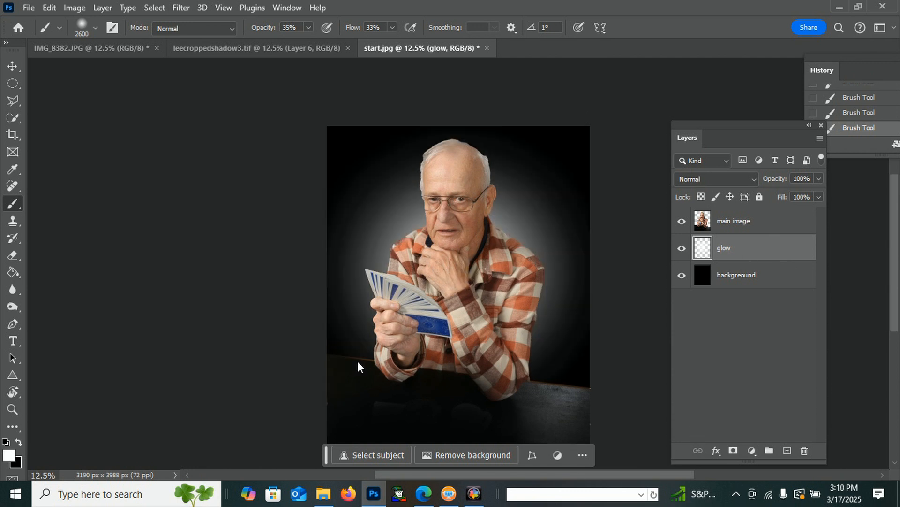
{"action": "scroll", "coordinate": [357, 361], "scroll_direction": "up", "scroll_amount": 1}
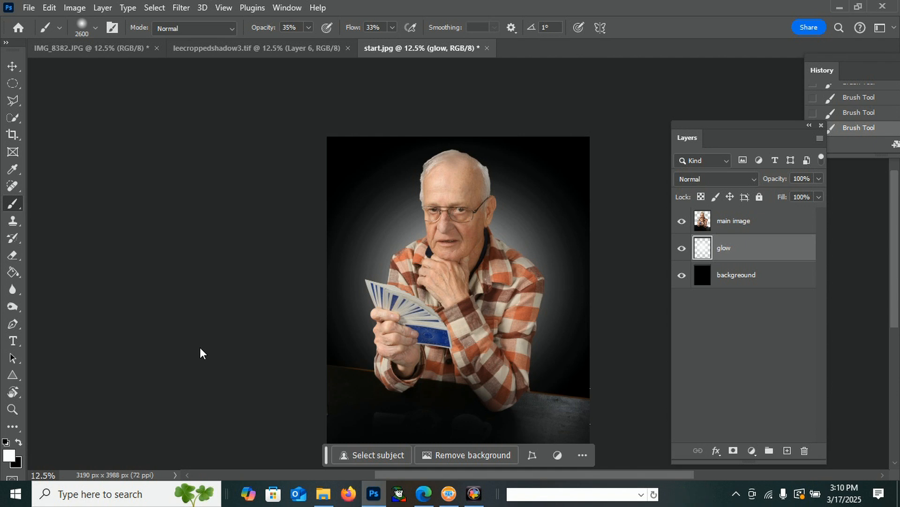
{"action": "scroll", "coordinate": [208, 343], "scroll_direction": "down", "scroll_amount": 1}
{"action": "scroll", "coordinate": [209, 342], "scroll_direction": "down", "scroll_amount": 1}
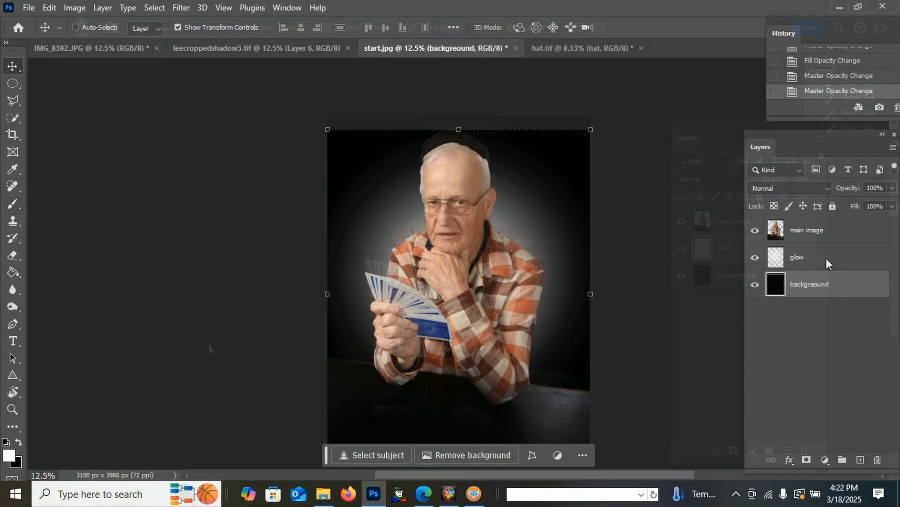
Try out different opacity settings for the glow layer.
{"action": "left_click", "coordinate": [828, 266]}
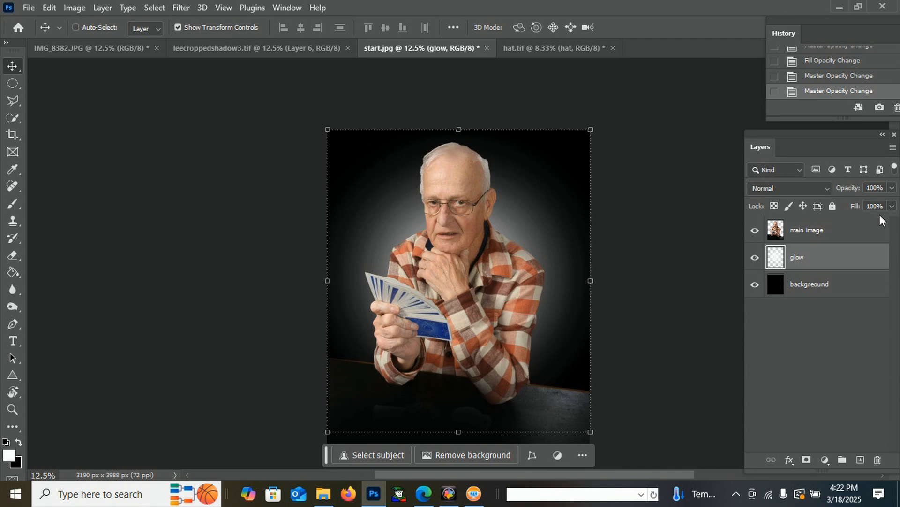
{"action": "left_click", "coordinate": [891, 192]}
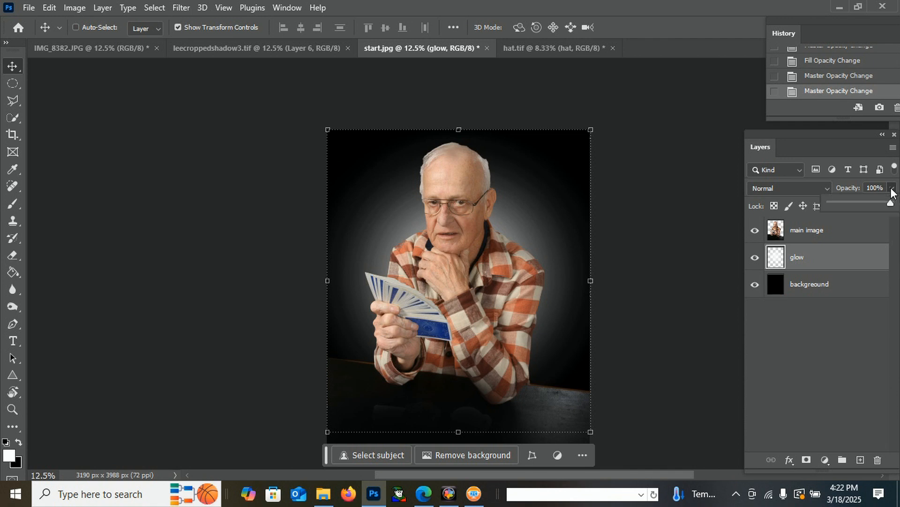
{"action": "mouse_move", "coordinate": [890, 204]}
{"action": "left_mouse_down"}
{"action": "mouse_move", "coordinate": [868, 204]}
{"action": "mouse_move", "coordinate": [899, 203]}
{"action": "left_mouse_up"}
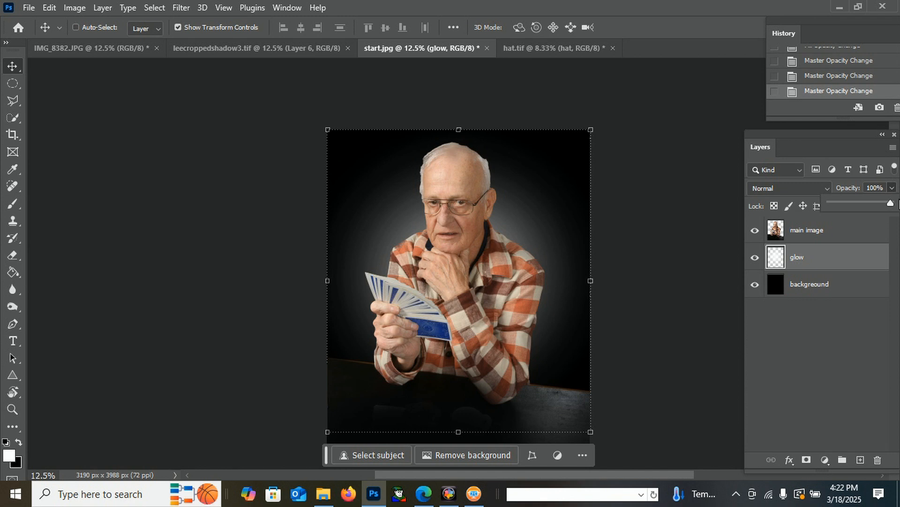
{"action": "mouse_move", "coordinate": [894, 204]}
{"action": "left_mouse_down"}
{"action": "mouse_move", "coordinate": [870, 207]}
{"action": "mouse_move", "coordinate": [885, 208]}
{"action": "left_mouse_up"}
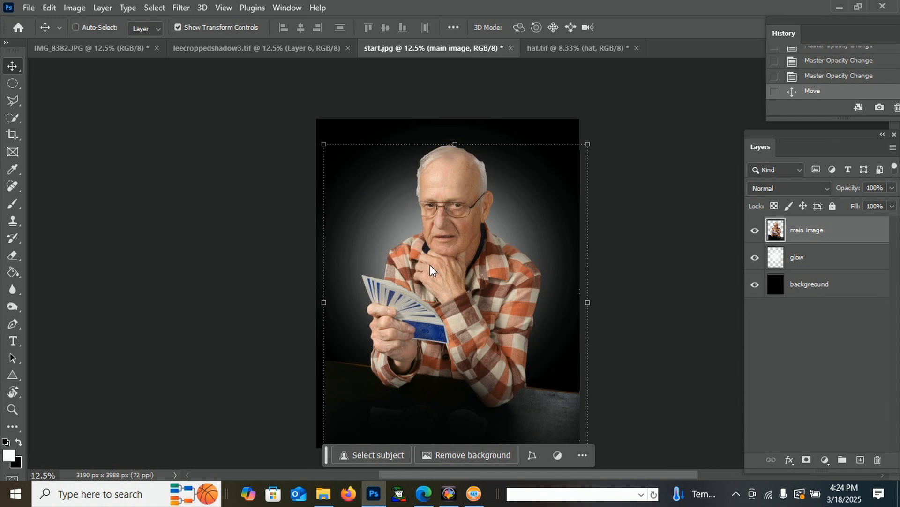
Copy the hat layer from hat.tif into start.jpg above the man's head, using a floating window that is docked again.
{"action": "scroll", "coordinate": [428, 265], "scroll_direction": "up", "scroll_amount": 3}
{"action": "scroll", "coordinate": [703, 179], "scroll_direction": "down", "scroll_amount": 1}
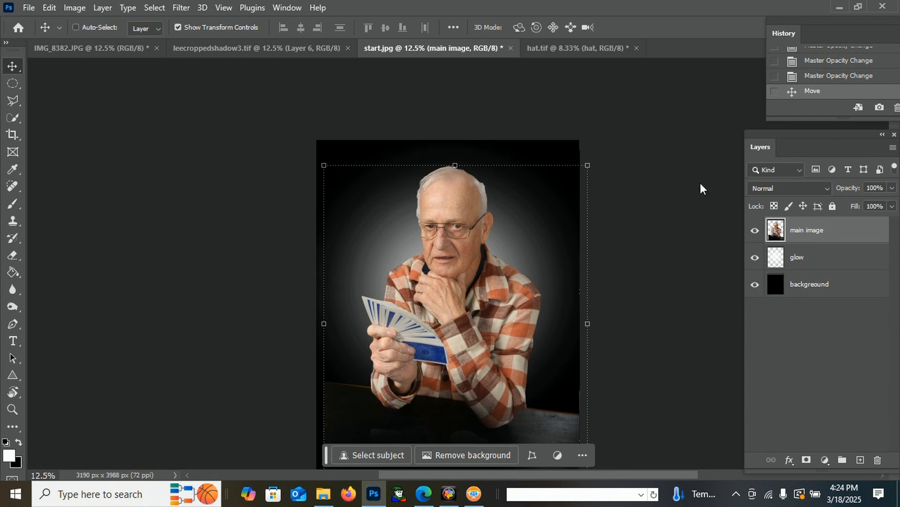
{"action": "scroll", "coordinate": [701, 183], "scroll_direction": "down", "scroll_amount": 2}
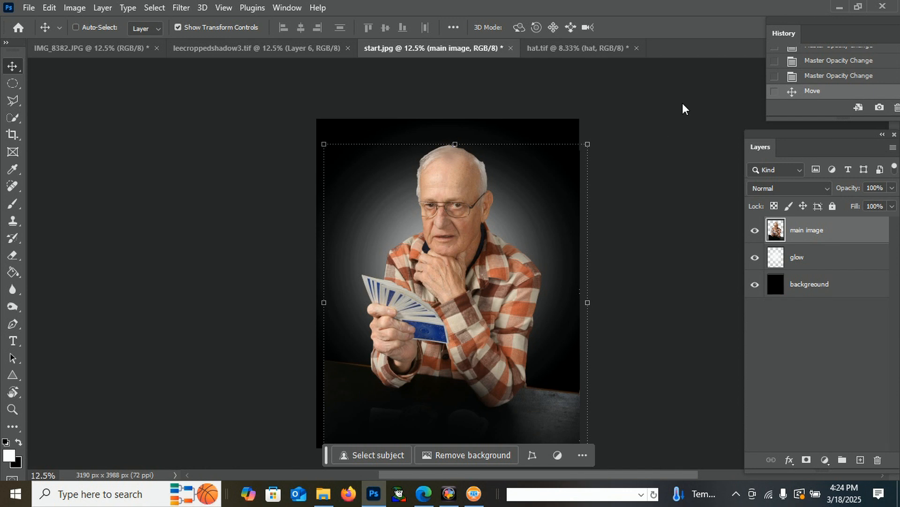
{"action": "left_click", "coordinate": [596, 52]}
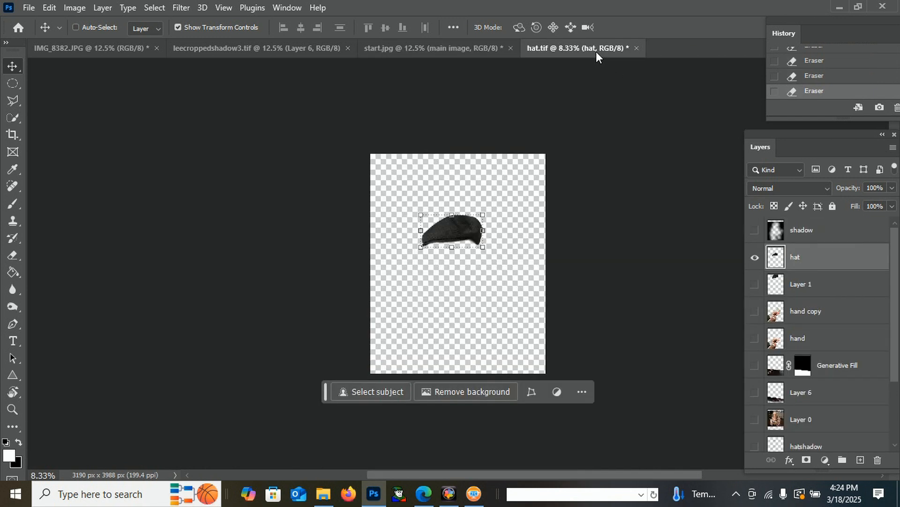
{"action": "left_click_drag", "start_coordinate": [562, 50], "coordinate": [578, 91]}
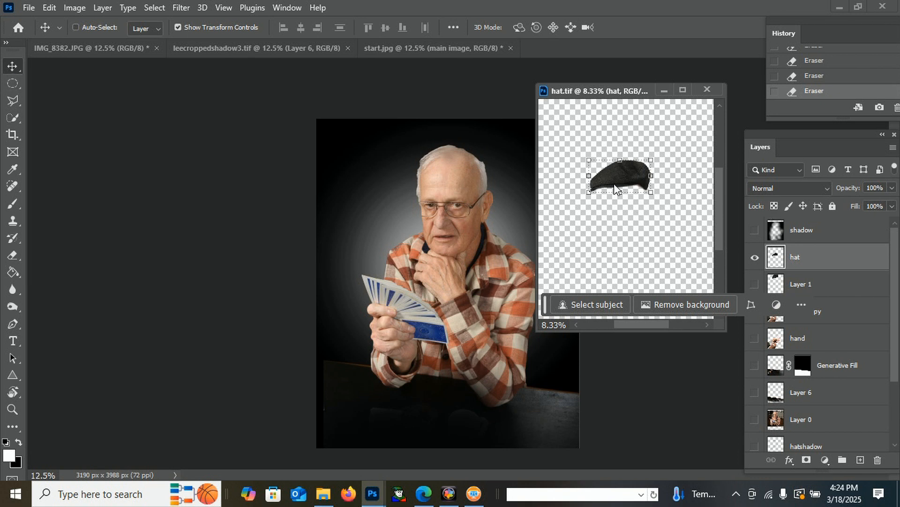
{"action": "left_click_drag", "start_coordinate": [618, 175], "coordinate": [496, 178]}
{"action": "left_click_drag", "start_coordinate": [446, 147], "coordinate": [443, 147]}
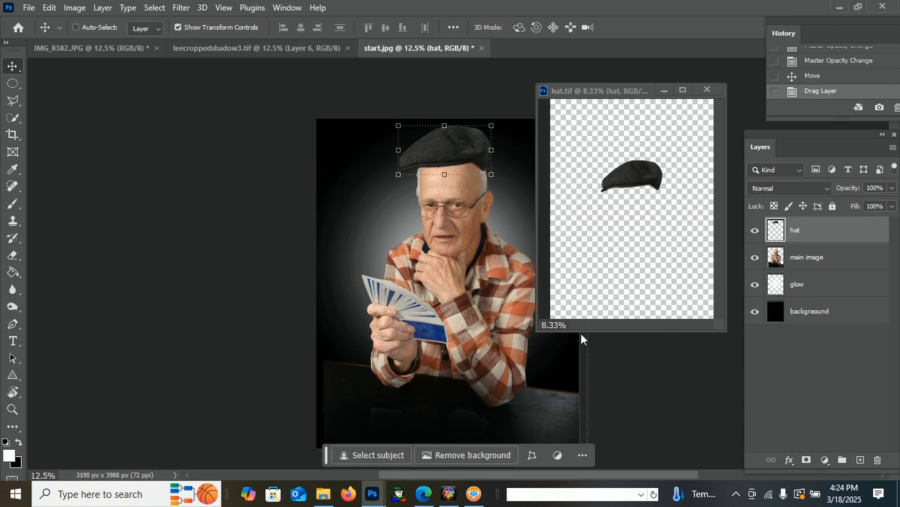
{"action": "scroll", "coordinate": [526, 285], "scroll_direction": "up", "scroll_amount": 1}
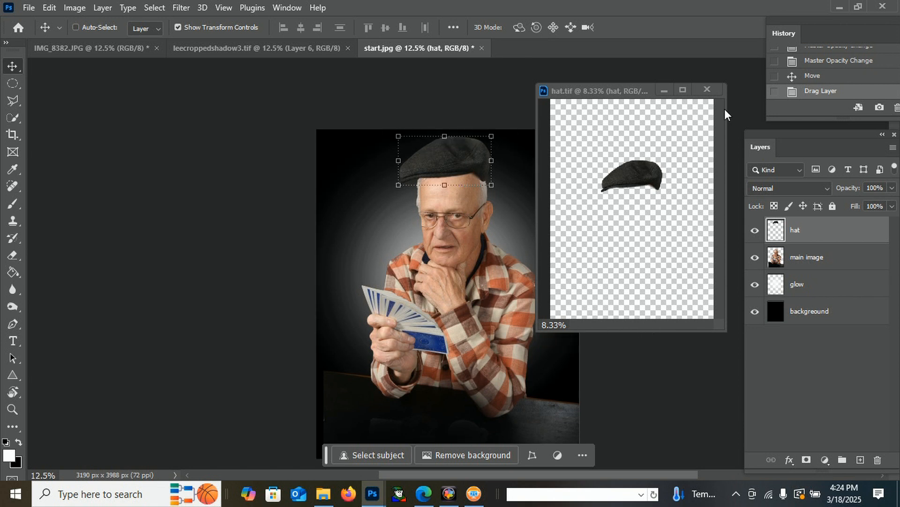
{"action": "left_click_drag", "start_coordinate": [637, 90], "coordinate": [632, 48]}
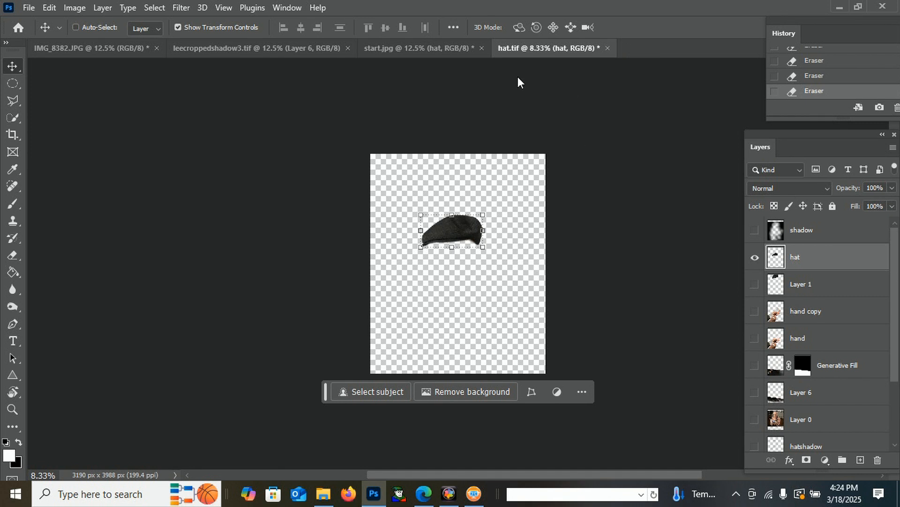
{"action": "left_click", "coordinate": [432, 53]}
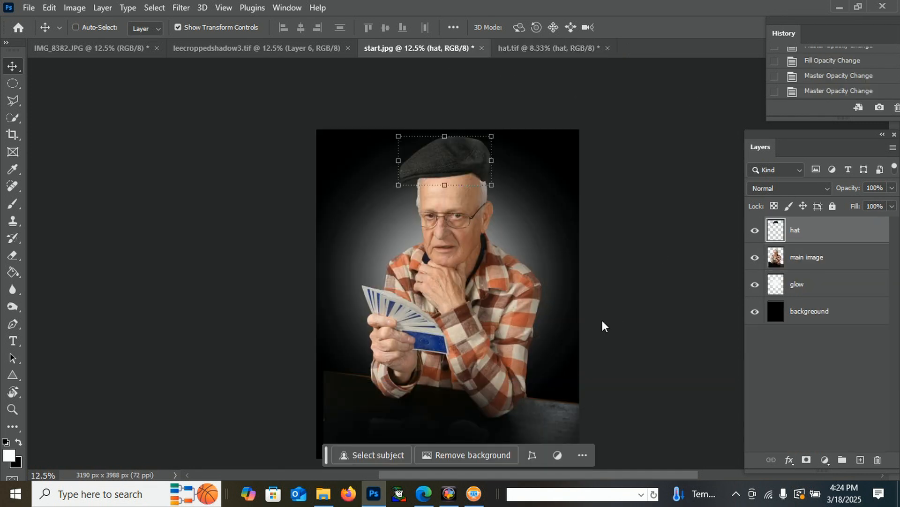
Lower the hat onto the man's head and shift it to the right to line up with his forehead.
{"action": "left_click_drag", "start_coordinate": [445, 161], "coordinate": [446, 177]}
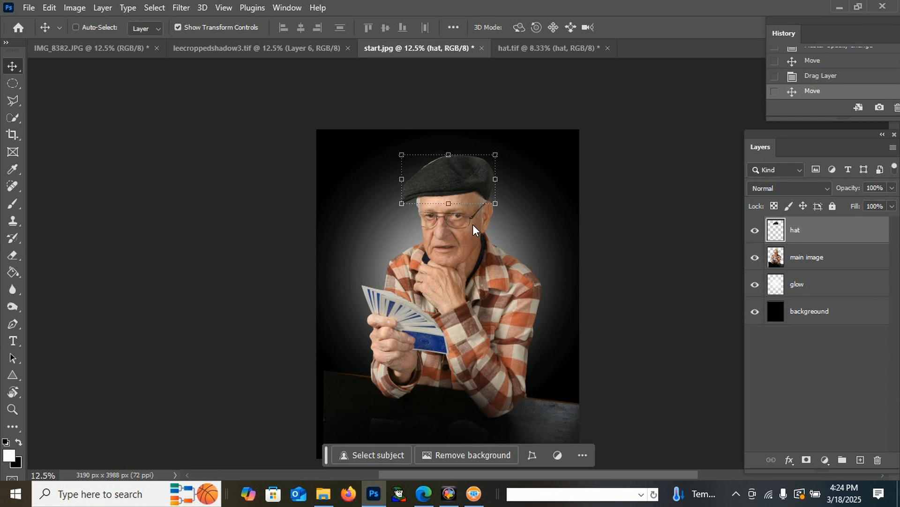
{"action": "key", "text": "shift+Down"}
{"action": "key", "text": "shift+Down"}
{"action": "key", "text": "shift+Down"}
{"action": "key", "text": "shift+Down"}
{"action": "key", "text": "shift+Down"}
{"action": "key", "text": "shift+Down"}
{"action": "key", "text": "shift+Down"}
{"action": "key", "text": "shift+Down"}
{"action": "key", "text": "shift+Down"}
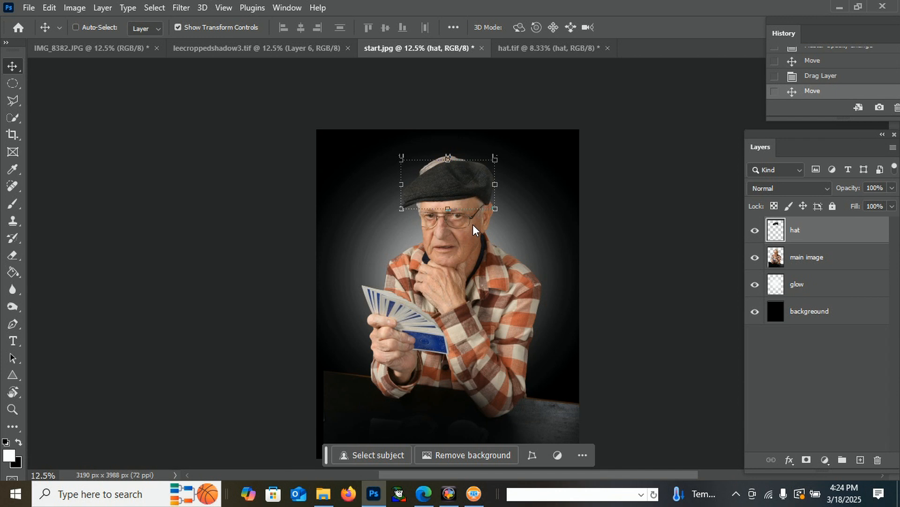
{"action": "key", "text": "shift+Right"}
{"action": "key", "text": "shift+Right"}
{"action": "key", "text": "shift+Right"}
{"action": "key", "text": "shift+Right"}
{"action": "key", "text": "shift+Right"}
{"action": "key", "text": "shift+Right"}
{"action": "key", "text": "shift+Right"}
{"action": "key", "text": "shift+Right"}
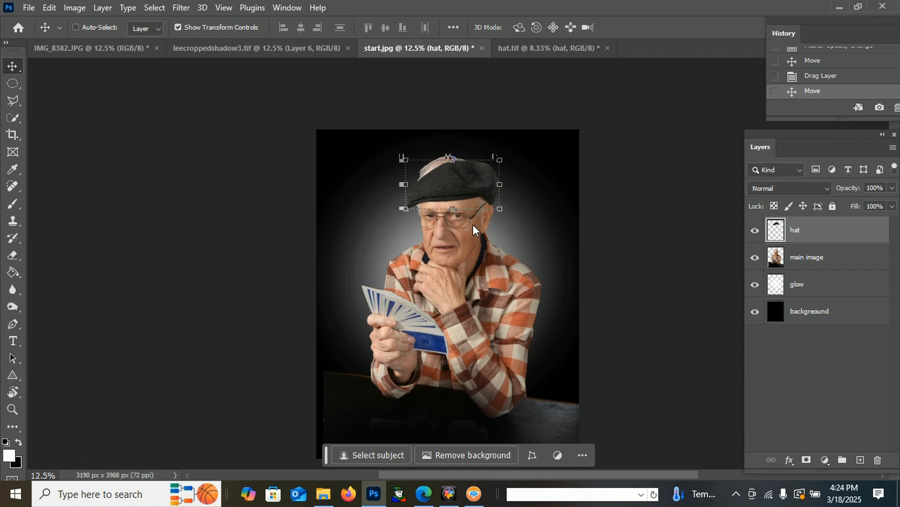
Fine-tune the hat's fit by nudging it slightly left and up on the man's head.
{"action": "key", "text": "ctrl+plus"}
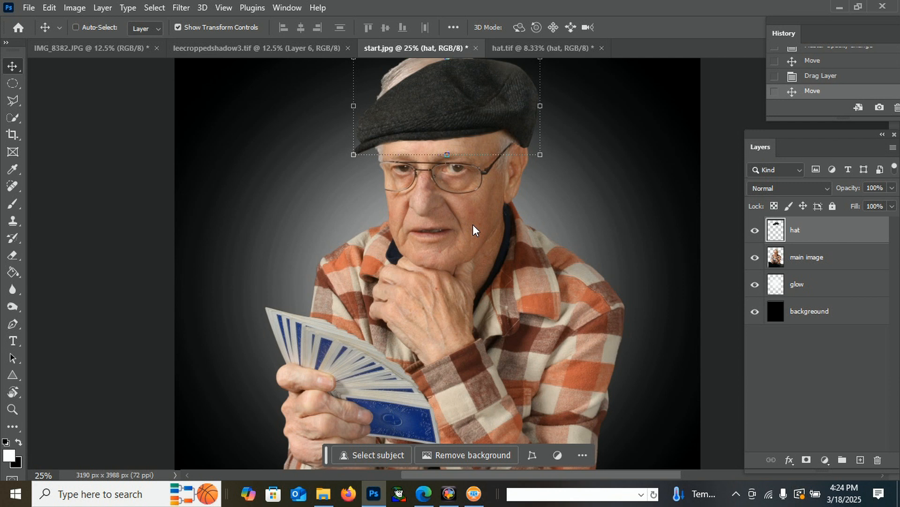
{"action": "key", "text": "shift+Left"}
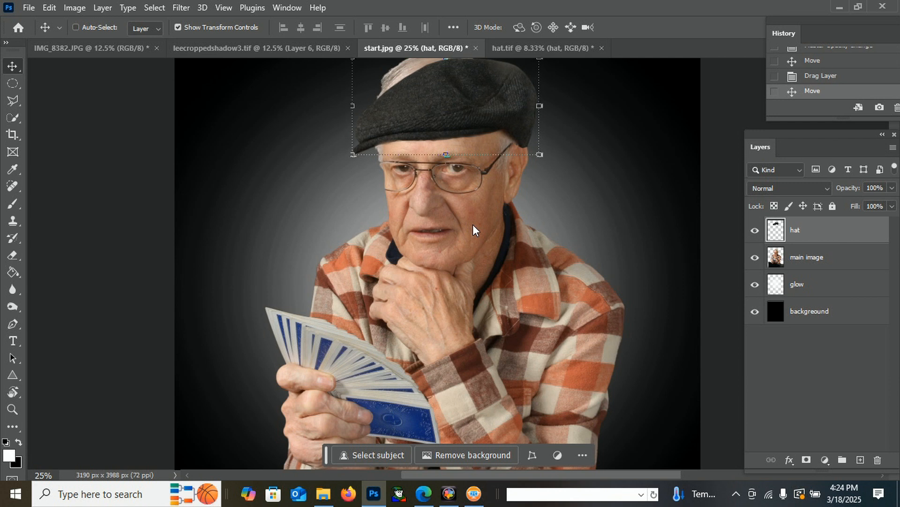
{"action": "key", "text": "shift+Up"}
{"action": "key", "text": "shift+Up"}
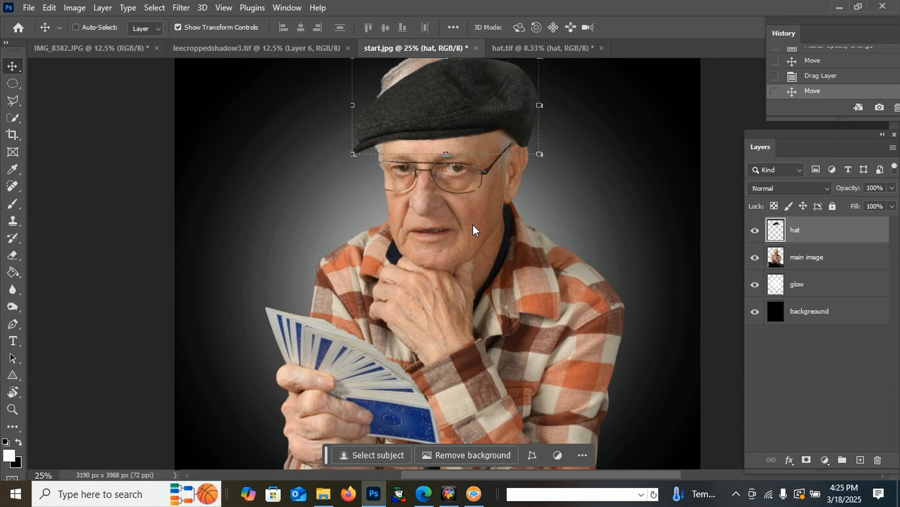
{"action": "key", "text": "shift+Up"}
{"action": "key", "text": "shift+Up"}
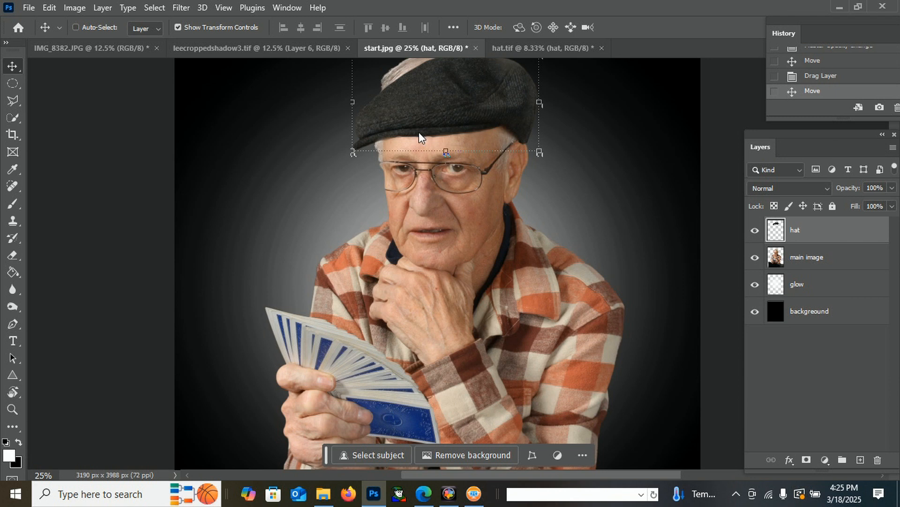
Select the head area sticking out above the hat with the Polygonal Lasso and cut it from the main image layer.
{"action": "scroll", "coordinate": [484, 181], "scroll_direction": "up", "scroll_amount": 2}
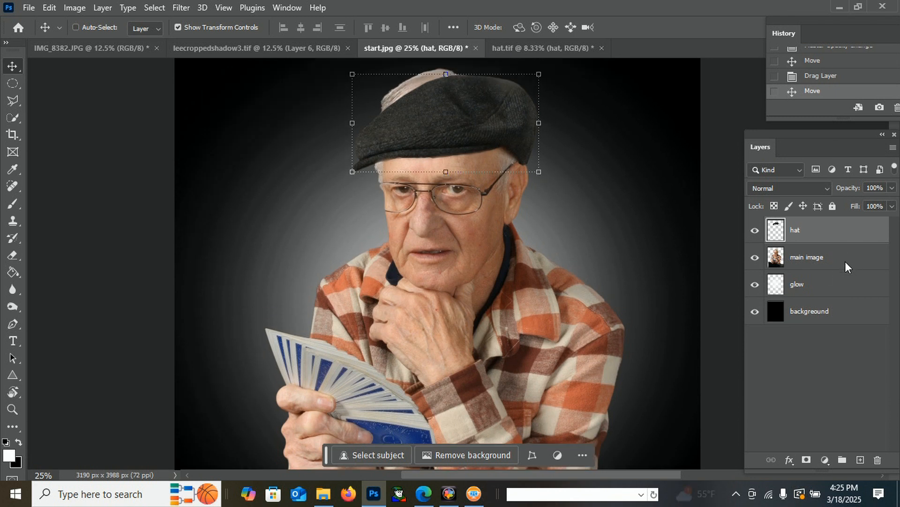
{"action": "left_click", "coordinate": [800, 252]}
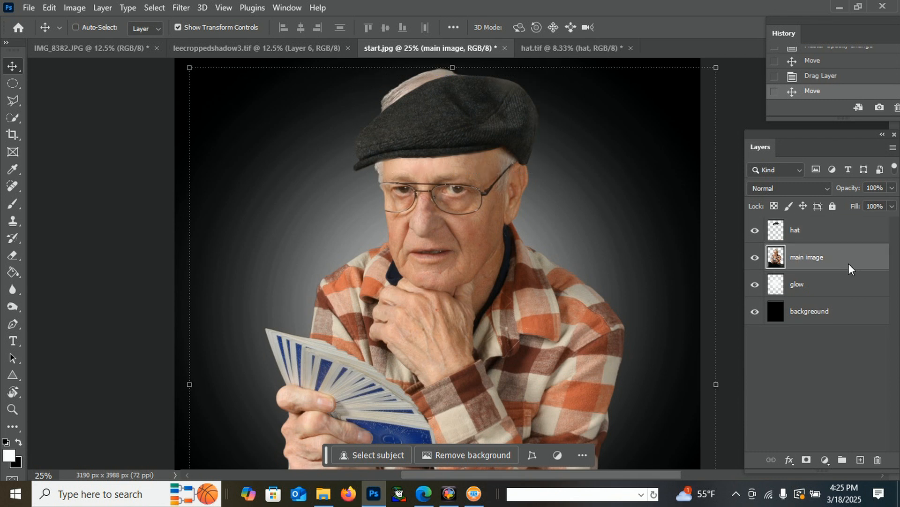
{"action": "scroll", "coordinate": [445, 263], "scroll_direction": "up", "scroll_amount": 1}
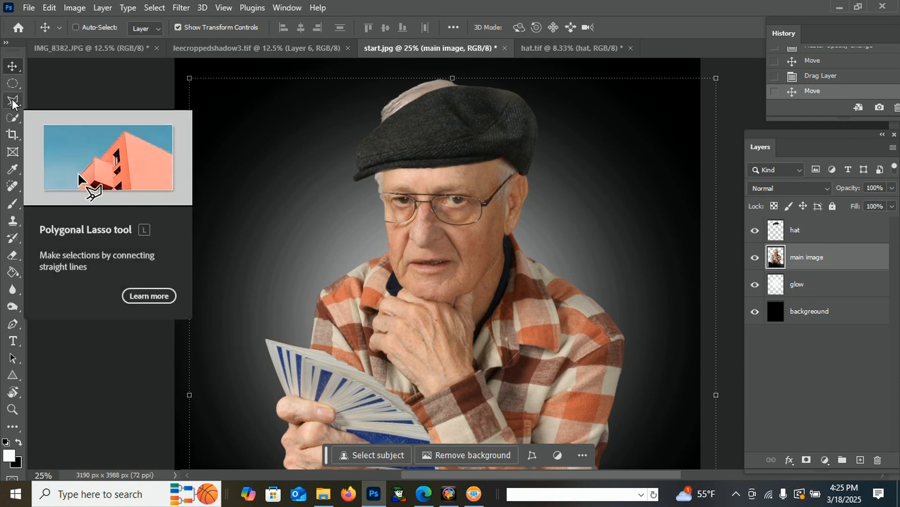
{"action": "left_click", "coordinate": [13, 102]}
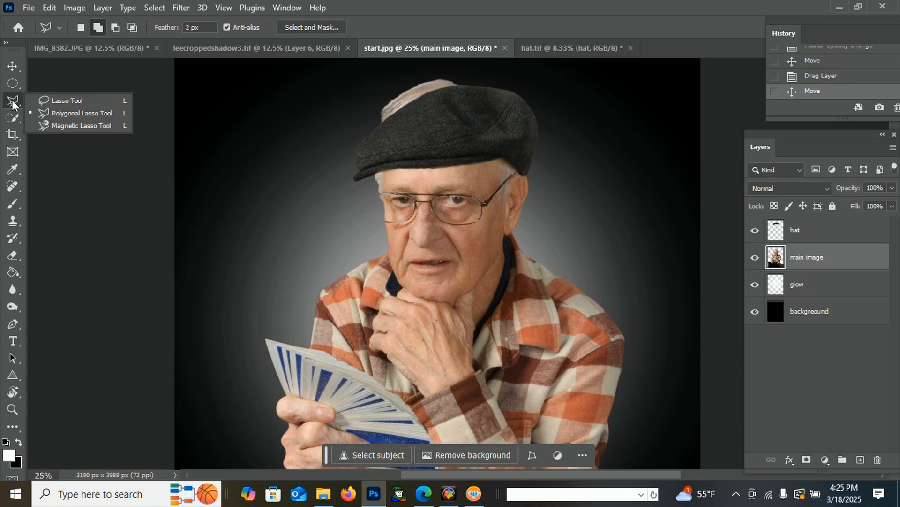
{"action": "left_click", "coordinate": [89, 114]}
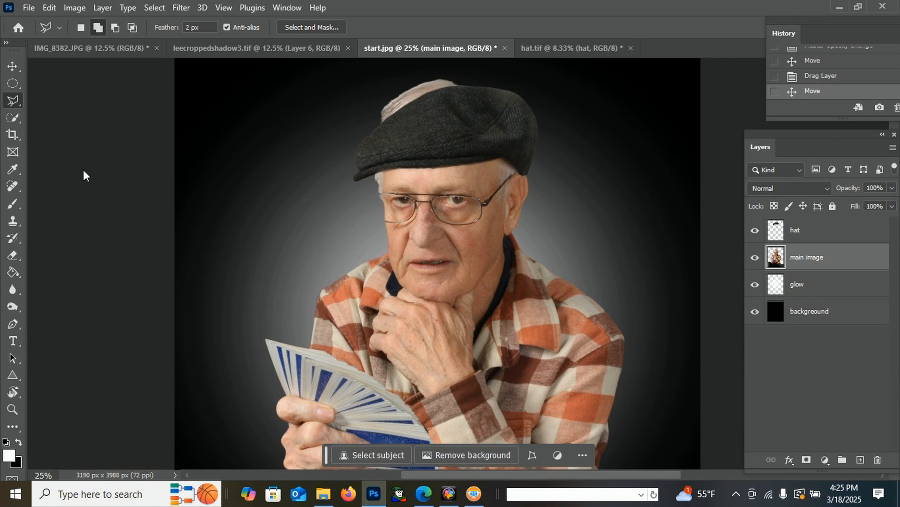
{"action": "left_click", "coordinate": [341, 174]}
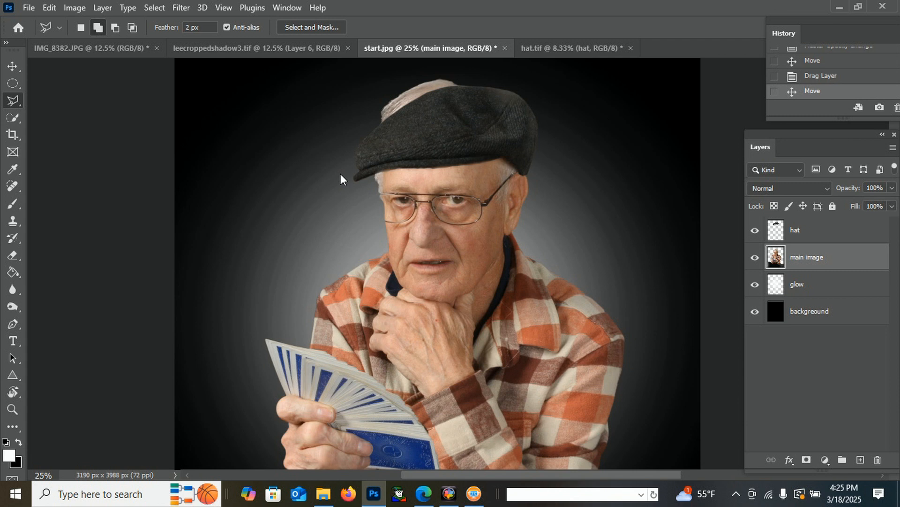
{"action": "left_click", "coordinate": [486, 77]}
{"action": "left_click", "coordinate": [399, 69]}
{"action": "double_click", "coordinate": [317, 144]}
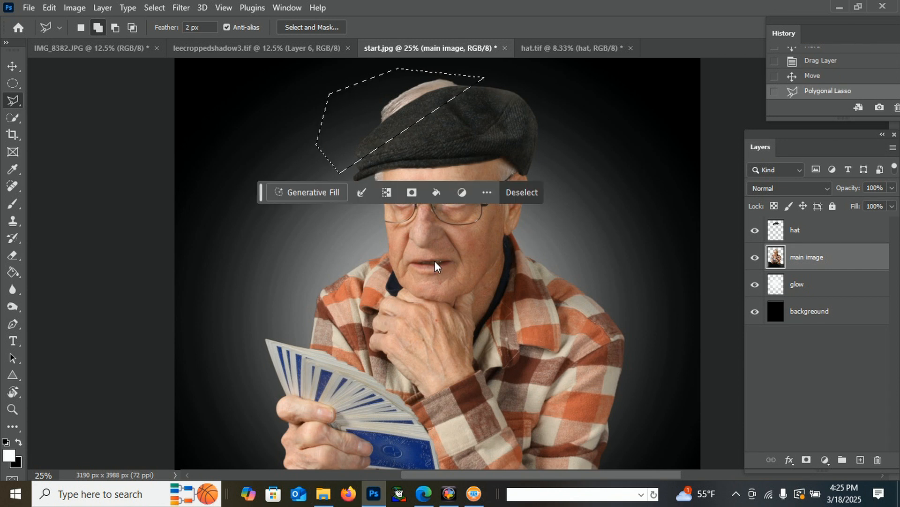
{"action": "key", "text": "ctrl+x"}
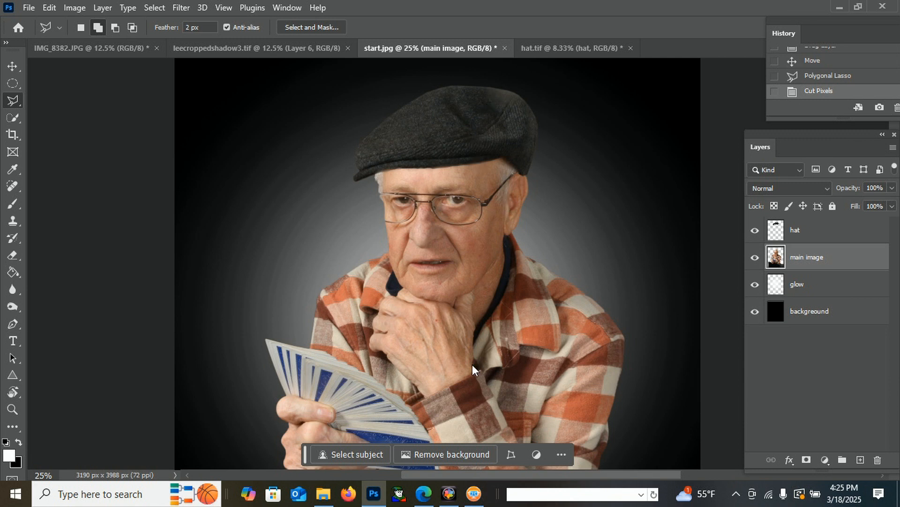
Create a new layer named "hat shadow" between the hat and main image layers.
{"action": "key", "text": "alt+Tab"}
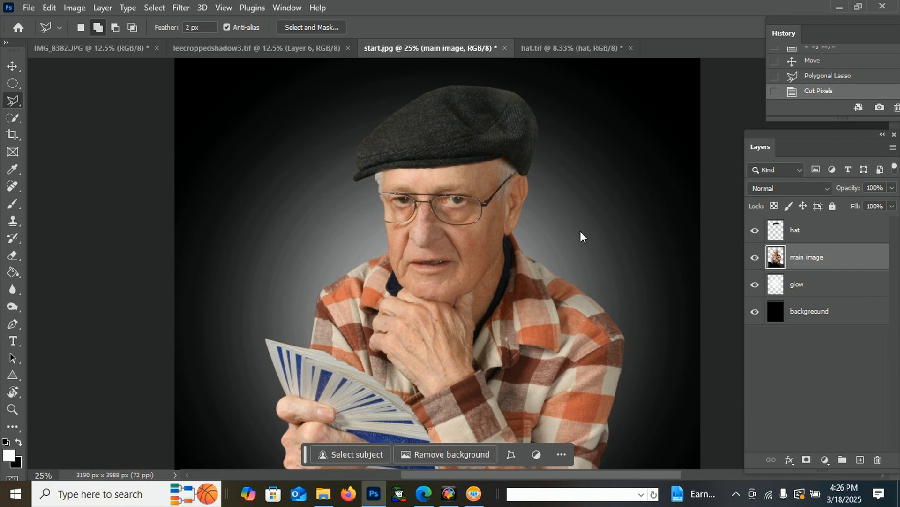
{"action": "left_click", "coordinate": [859, 461]}
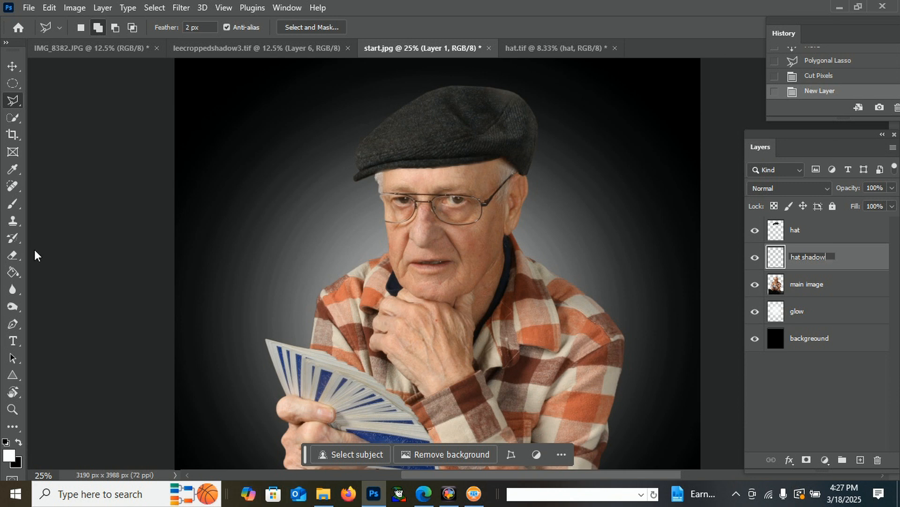
Set up the Brush tool with black as the foreground colour and a size of 88 px.
{"action": "left_click", "coordinate": [13, 205]}
{"action": "left_click", "coordinate": [13, 205]}
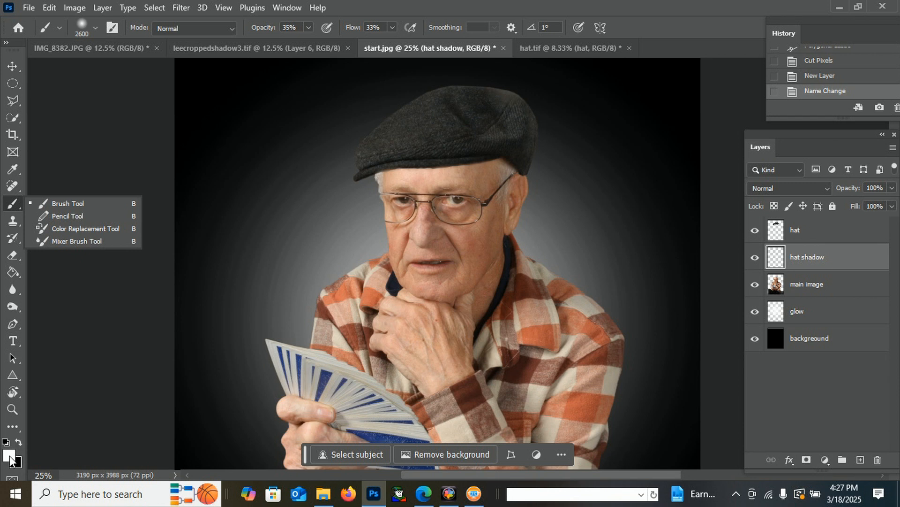
{"action": "left_click", "coordinate": [18, 441]}
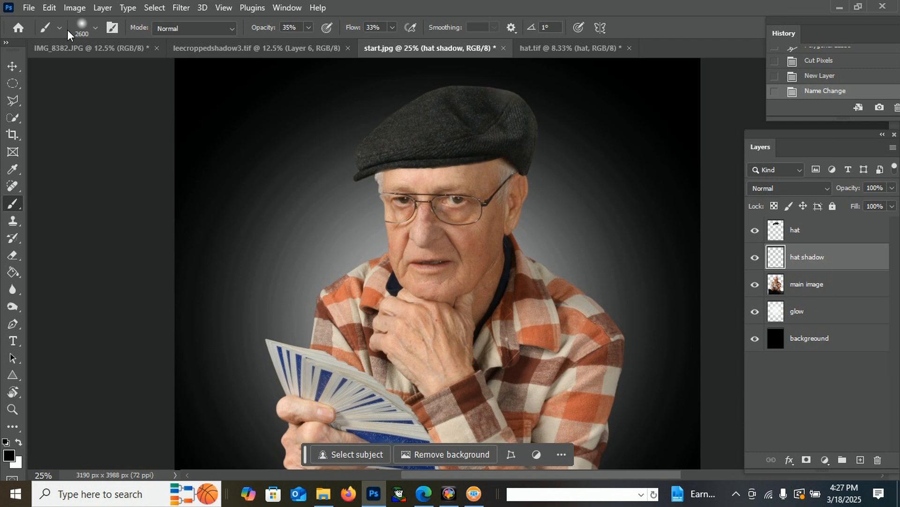
{"action": "left_click", "coordinate": [97, 29]}
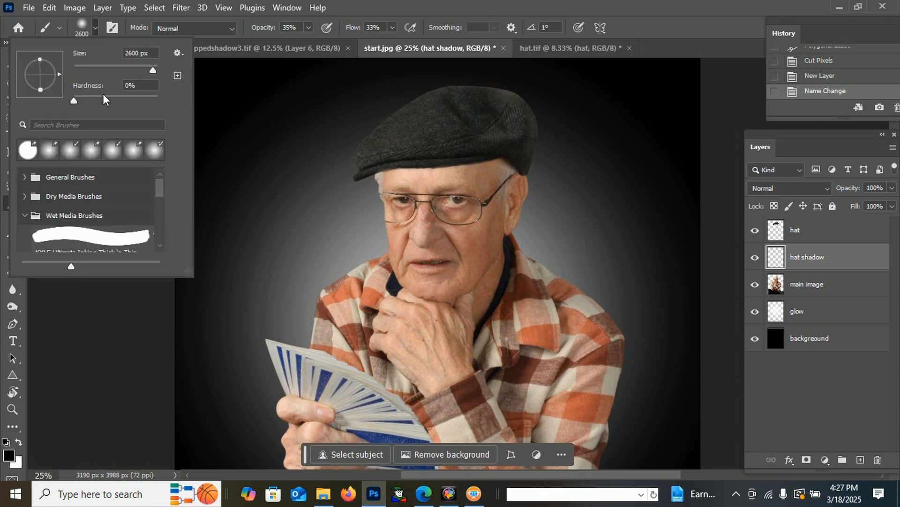
{"action": "left_click_drag", "start_coordinate": [153, 71], "coordinate": [111, 72]}
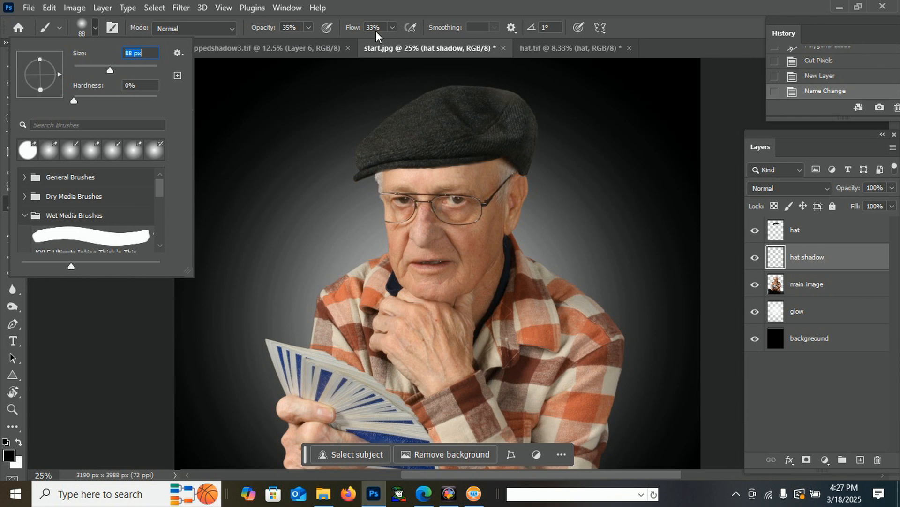
{"action": "left_click", "coordinate": [466, 161]}
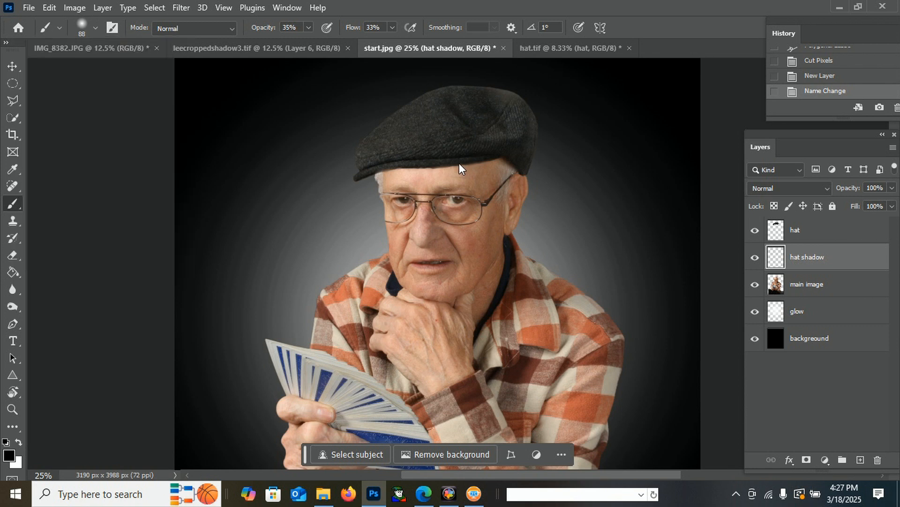
Paint a soft black shadow on the man's forehead along the underside of the hat brim.
{"action": "left_click_drag", "start_coordinate": [400, 167], "coordinate": [377, 161]}
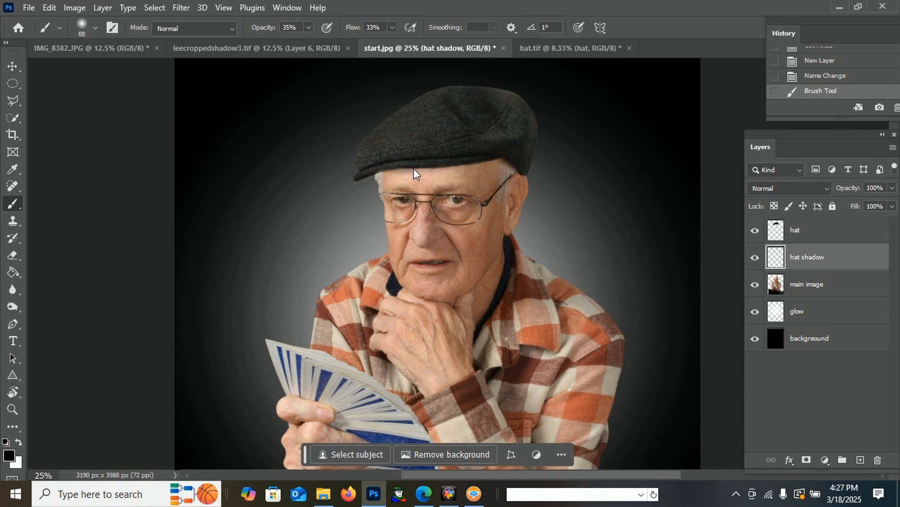
{"action": "left_click_drag", "start_coordinate": [438, 165], "coordinate": [469, 156]}
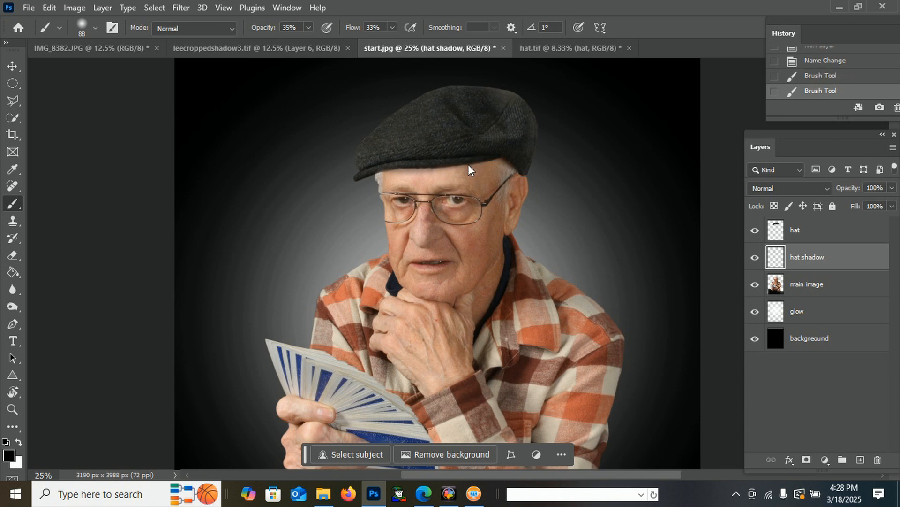
{"action": "left_click_drag", "start_coordinate": [418, 168], "coordinate": [376, 167]}
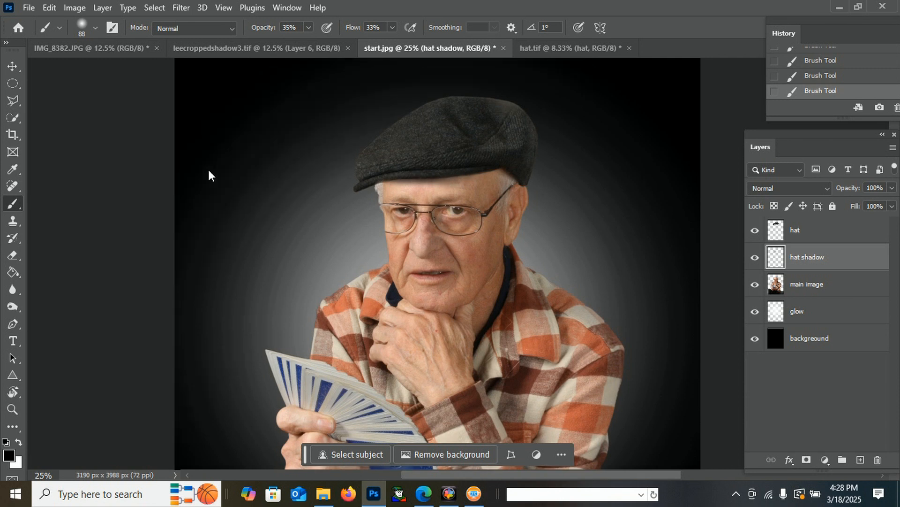
Try trimming the hat shadow on the forehead with the Eraser, and undo the stroke.
{"action": "scroll", "coordinate": [93, 207], "scroll_direction": "up", "scroll_amount": 2}
{"action": "scroll", "coordinate": [106, 174], "scroll_direction": "down", "scroll_amount": 1}
{"action": "left_click", "coordinate": [15, 255]}
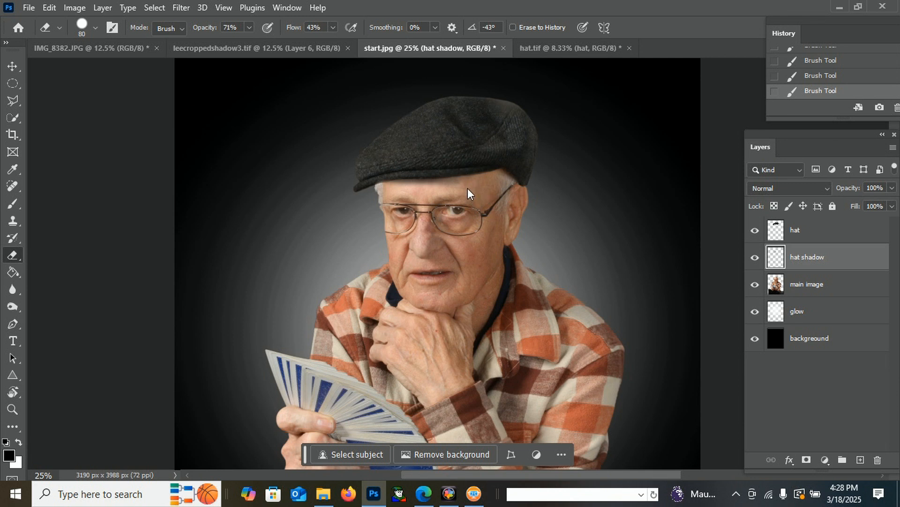
{"action": "left_click_drag", "start_coordinate": [409, 197], "coordinate": [404, 197]}
{"action": "key", "text": "ctrl+z"}
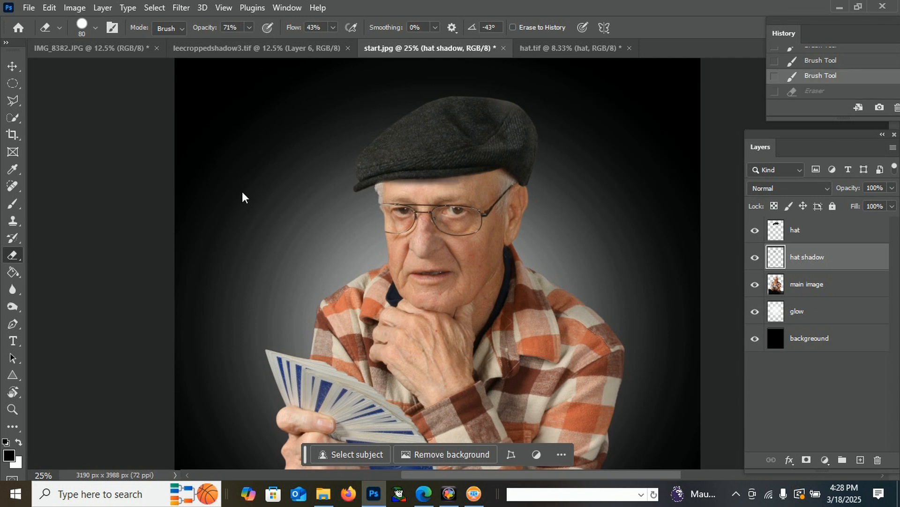
Give the 80 px eraser a soft edge and erase the excess hat shadow across the forehead below the brim.
{"action": "scroll", "coordinate": [242, 192], "scroll_direction": "up", "scroll_amount": 1}
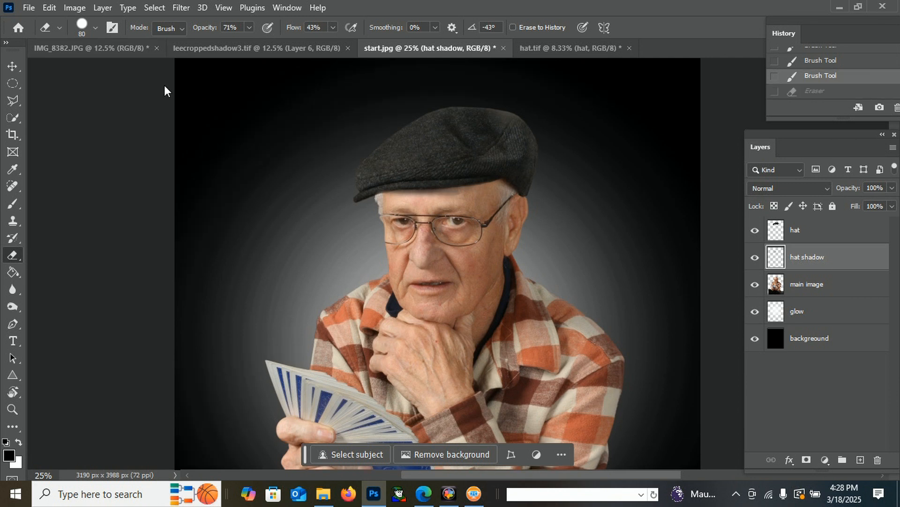
{"action": "left_click", "coordinate": [175, 28]}
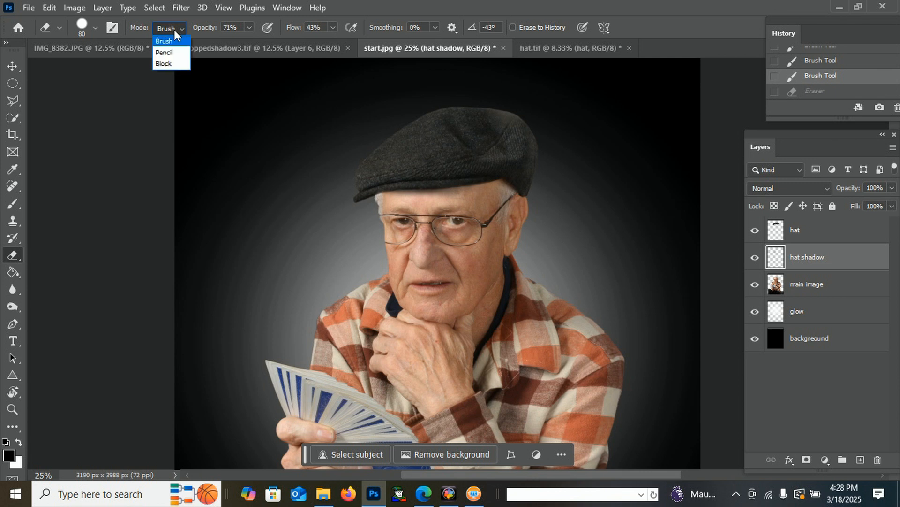
{"action": "left_click", "coordinate": [167, 40]}
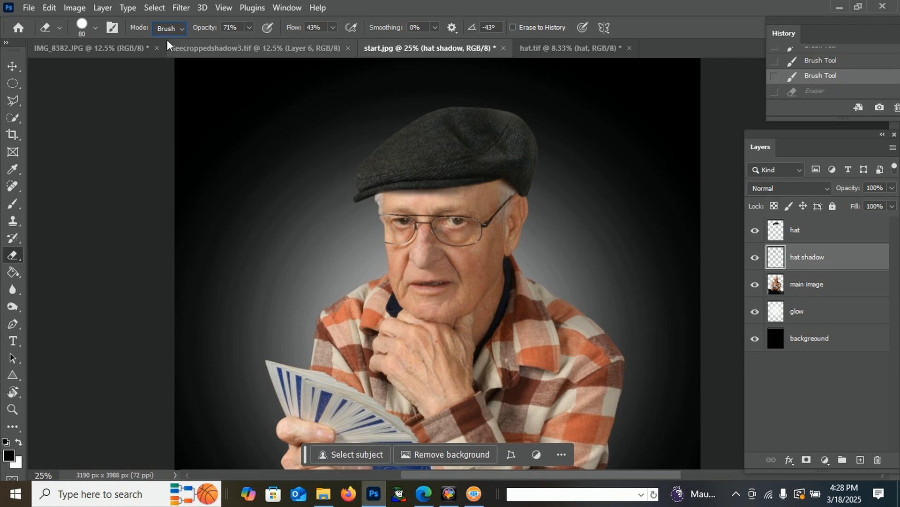
{"action": "left_click", "coordinate": [86, 27]}
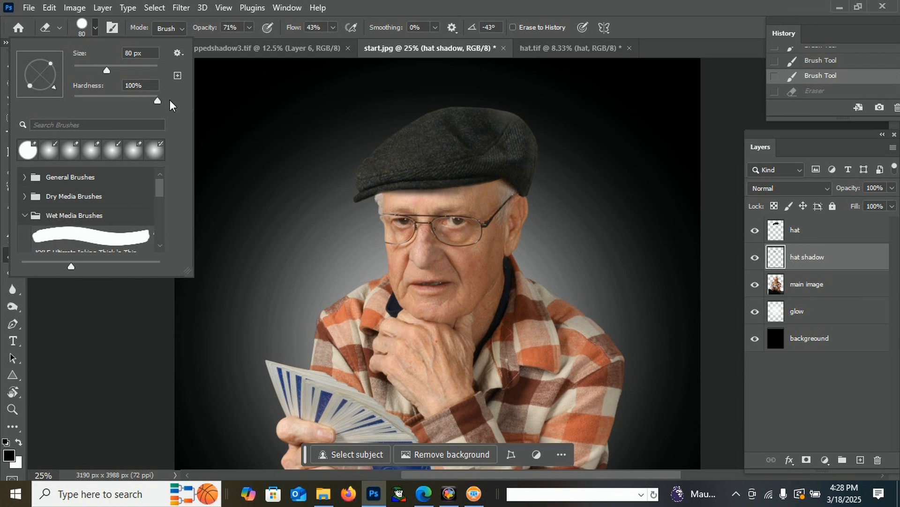
{"action": "left_click_drag", "start_coordinate": [158, 100], "coordinate": [60, 96]}
{"action": "left_click", "coordinate": [483, 196]}
{"action": "left_click_drag", "start_coordinate": [435, 198], "coordinate": [348, 205]}
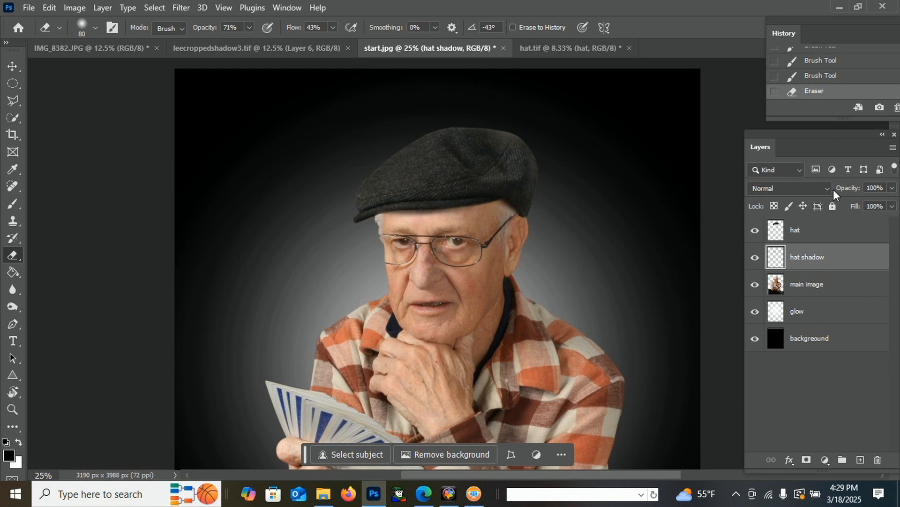
Set the hat shadow layer's opacity to 88%.
{"action": "left_click", "coordinate": [892, 188]}
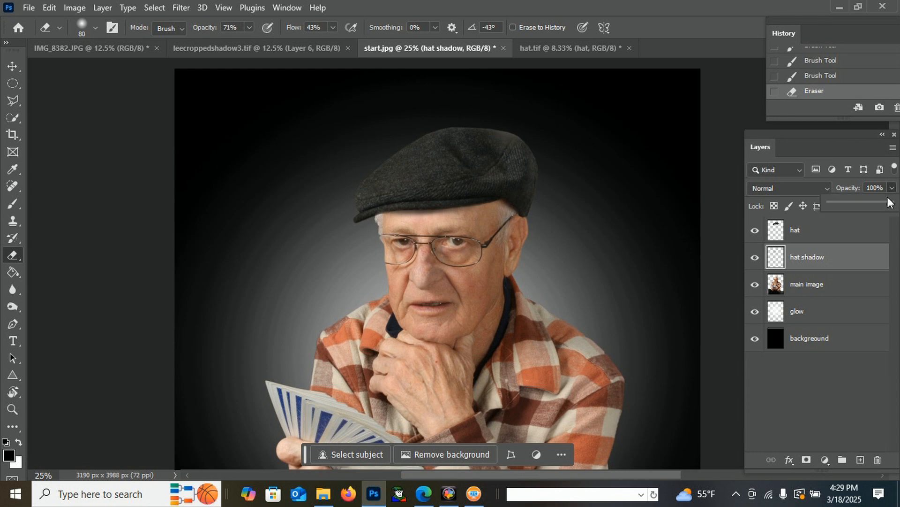
{"action": "left_click_drag", "start_coordinate": [890, 203], "coordinate": [877, 205]}
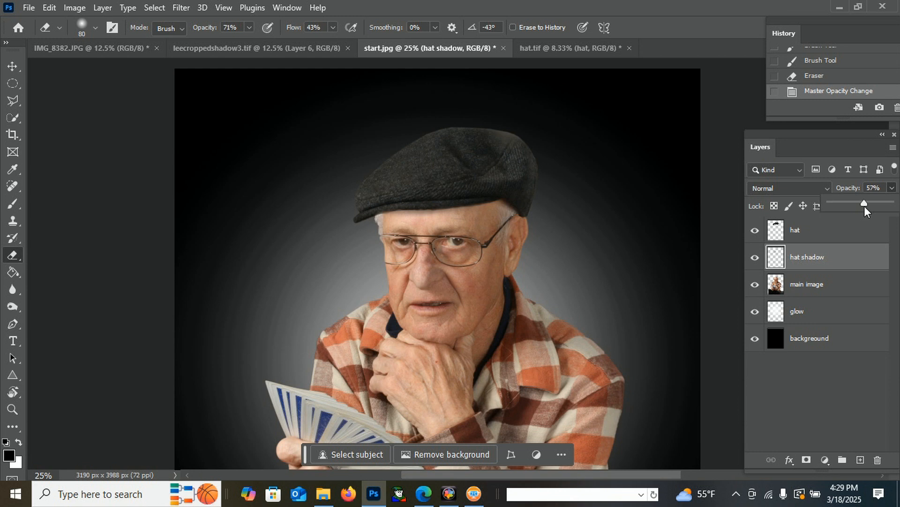
{"action": "left_click_drag", "start_coordinate": [888, 204], "coordinate": [883, 203]}
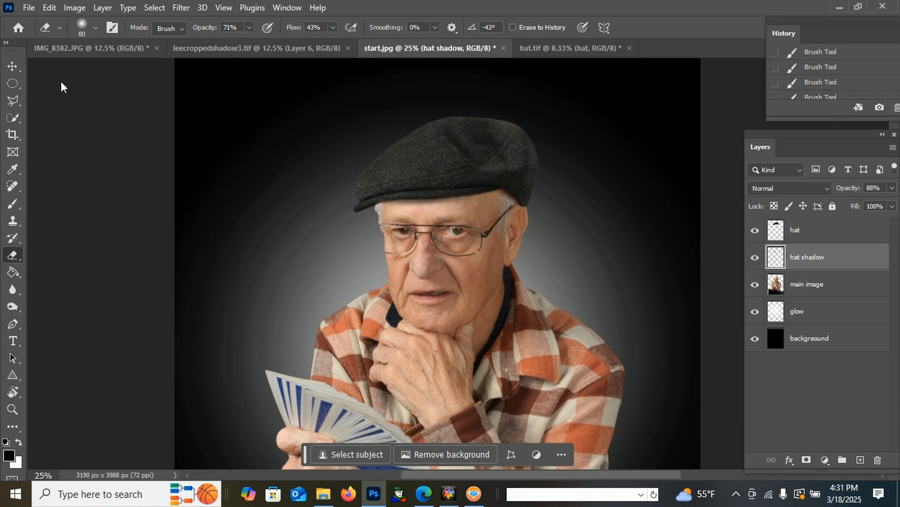
In IMG_8382.JPG, select the hands and cards with Select Subject and add the missed card areas using Quick Selection.
{"action": "left_click", "coordinate": [76, 48]}
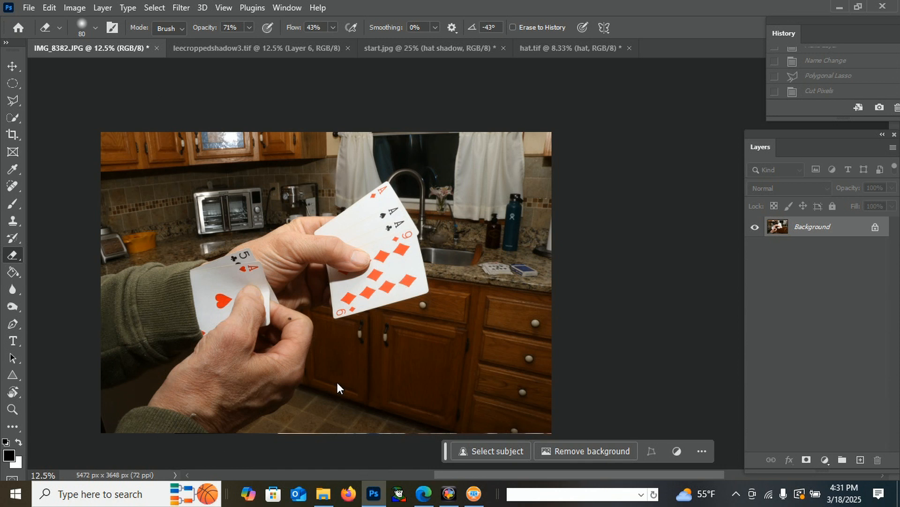
{"action": "left_click", "coordinate": [491, 453]}
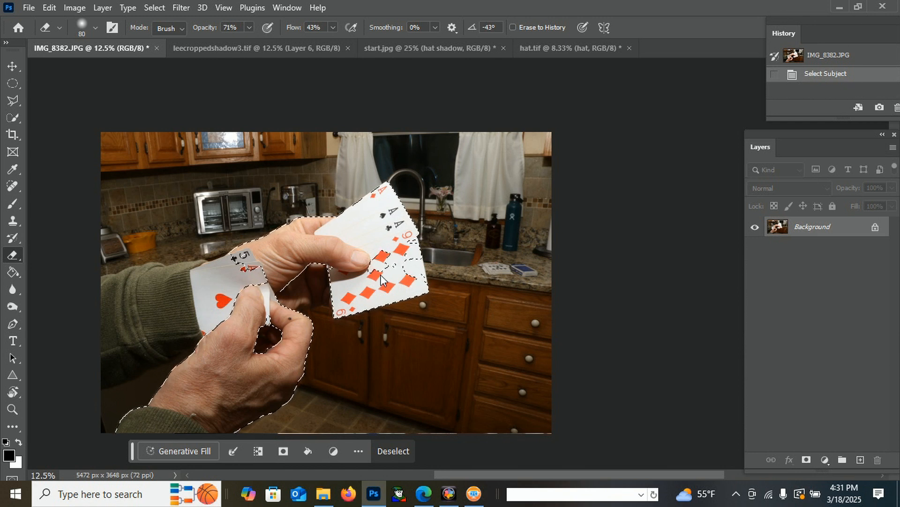
{"action": "scroll", "coordinate": [381, 276], "scroll_direction": "up", "scroll_amount": 4}
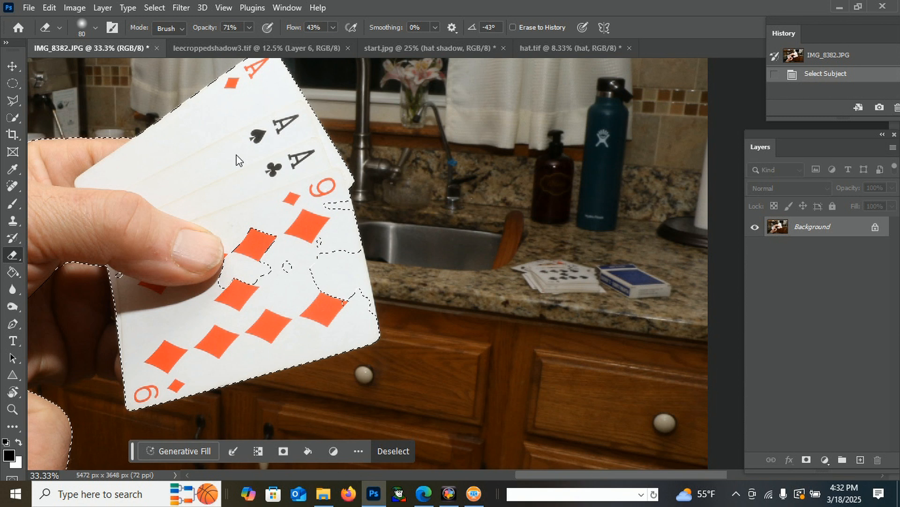
{"action": "left_click", "coordinate": [10, 121]}
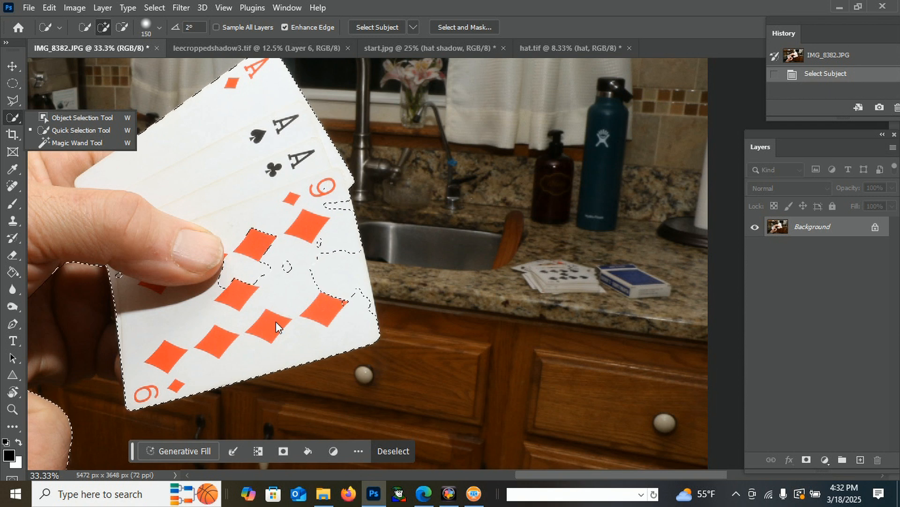
{"action": "left_click", "coordinate": [234, 313]}
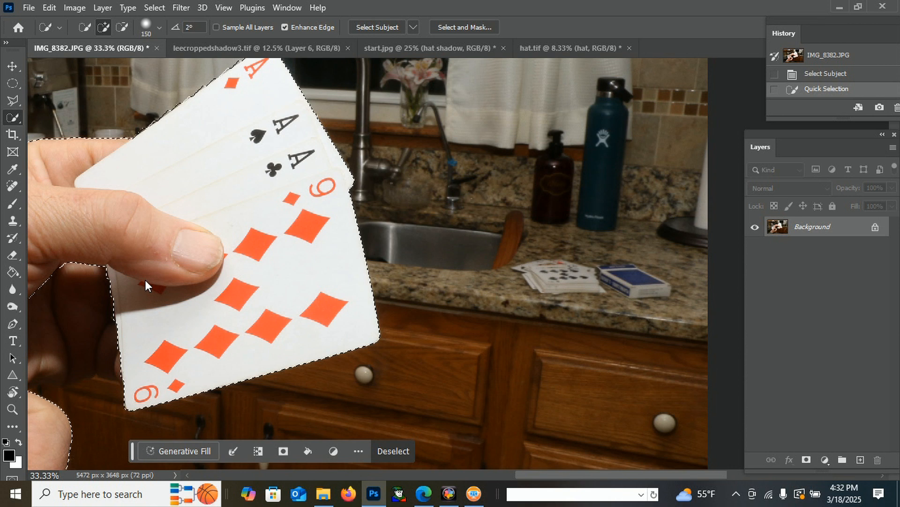
{"action": "left_click", "coordinate": [276, 295]}
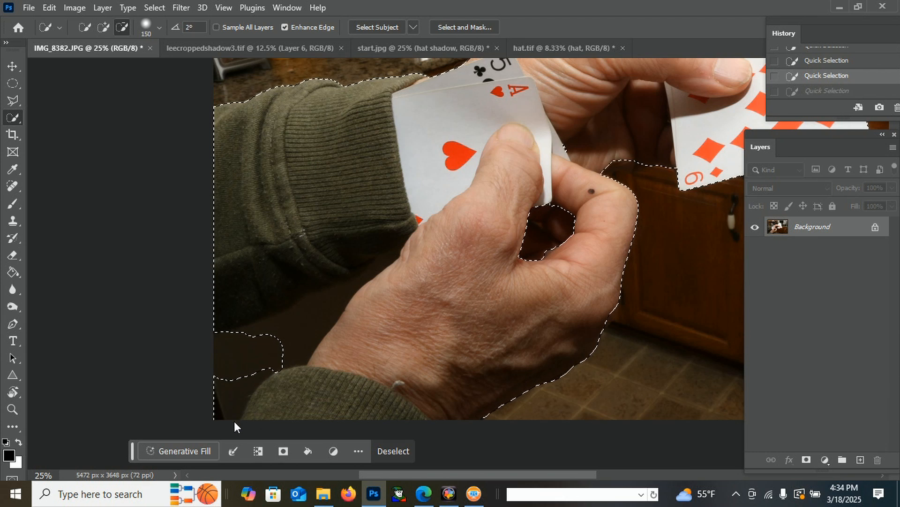
Subtract the dark background between the two sleeves from the selection with the Polygonal Lasso.
{"action": "scroll", "coordinate": [210, 422], "scroll_direction": "up", "scroll_amount": 1}
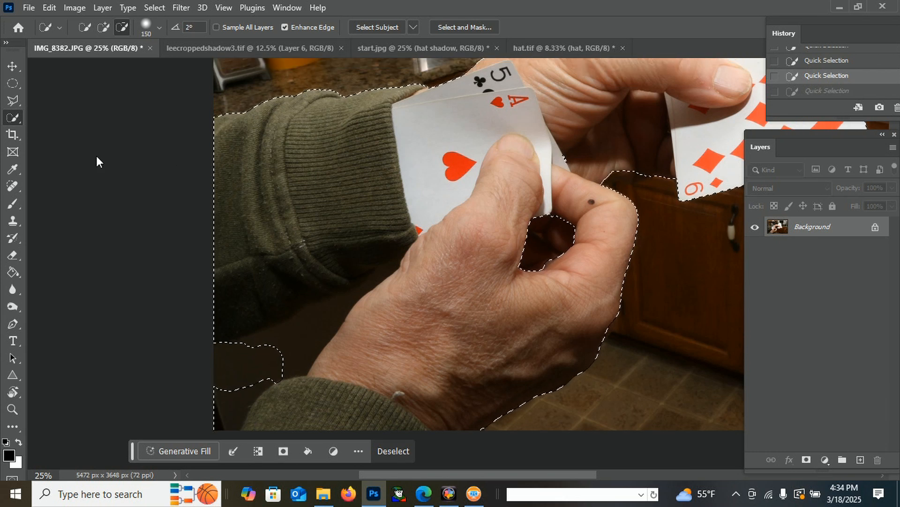
{"action": "left_click", "coordinate": [12, 101]}
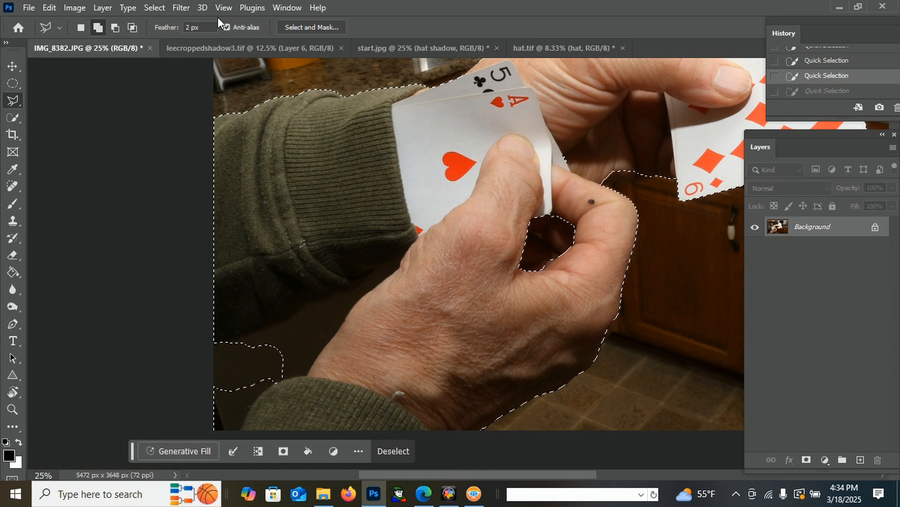
{"action": "left_click", "coordinate": [119, 29]}
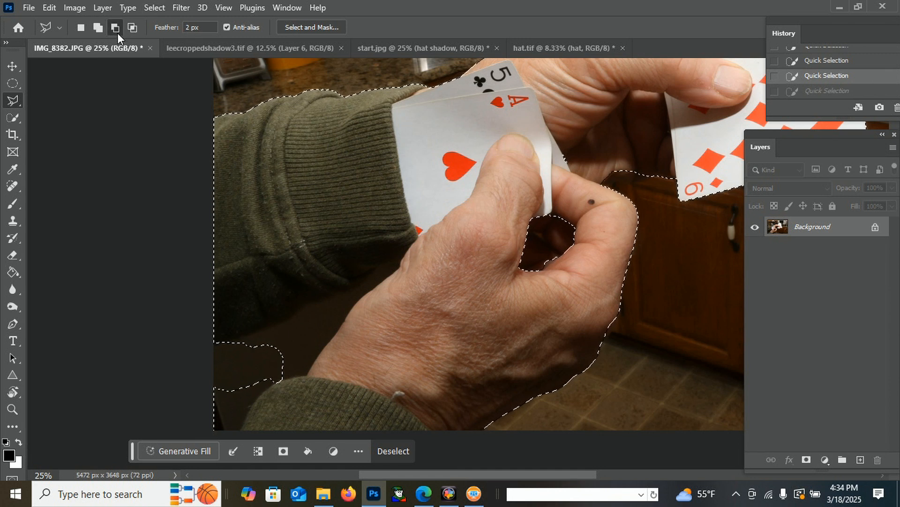
{"action": "left_click", "coordinate": [221, 344]}
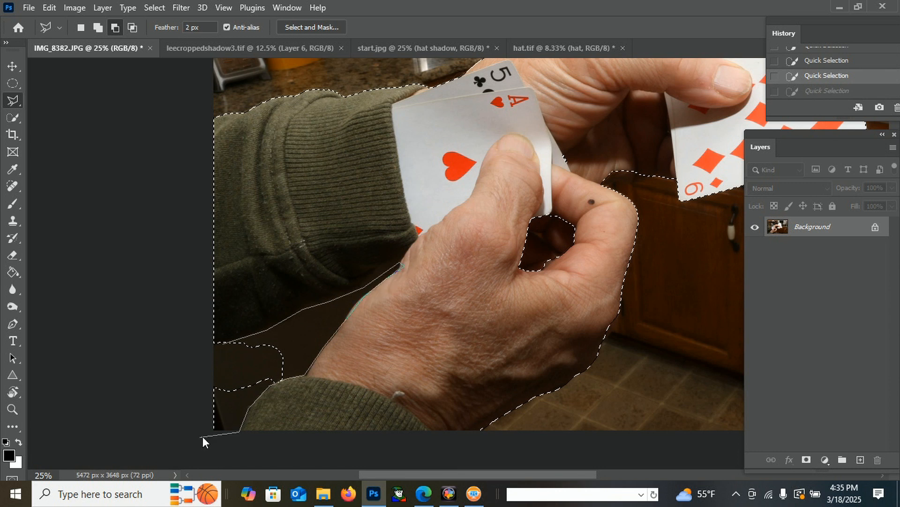
{"action": "double_click", "coordinate": [182, 352]}
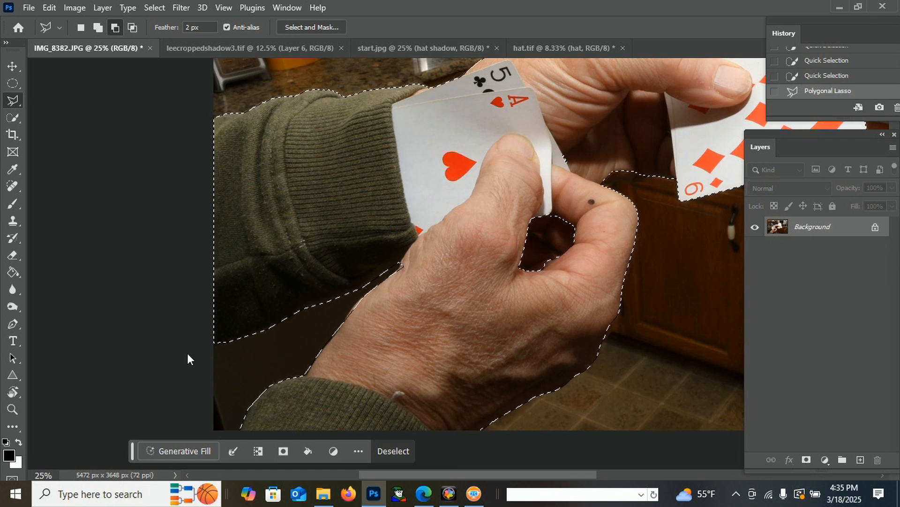
Contract the hands-and-cards selection by 2 pixels and feather it with a 2-pixel radius.
{"action": "key", "text": "ctrl+minus"}
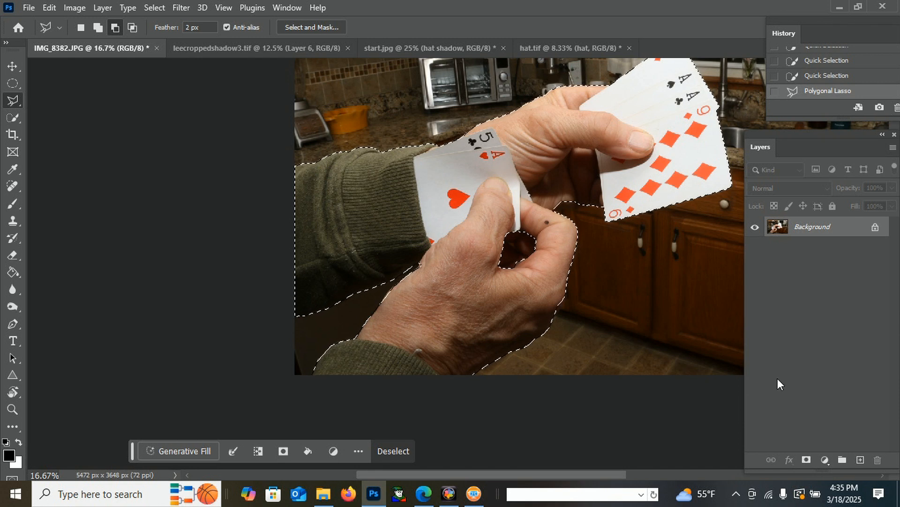
{"action": "left_click", "coordinate": [158, 8]}
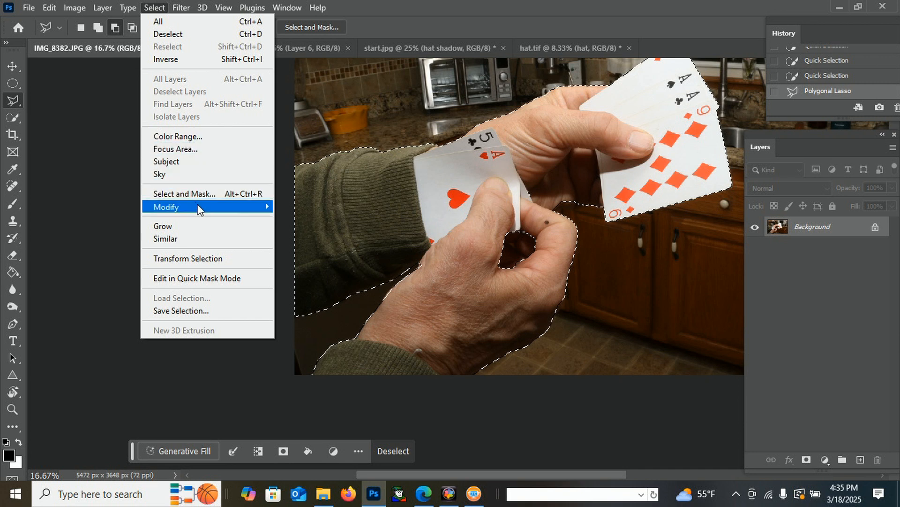
{"action": "mouse_move", "coordinate": [239, 209]}
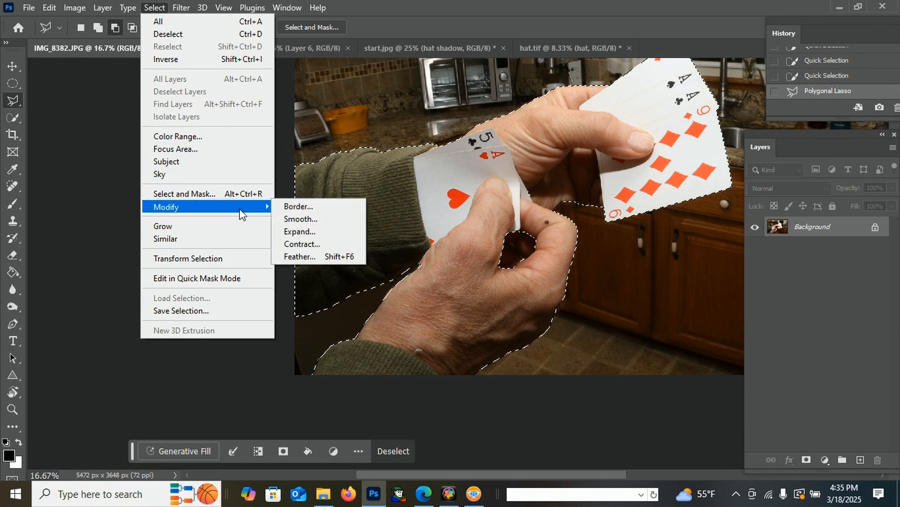
{"action": "left_click", "coordinate": [316, 244]}
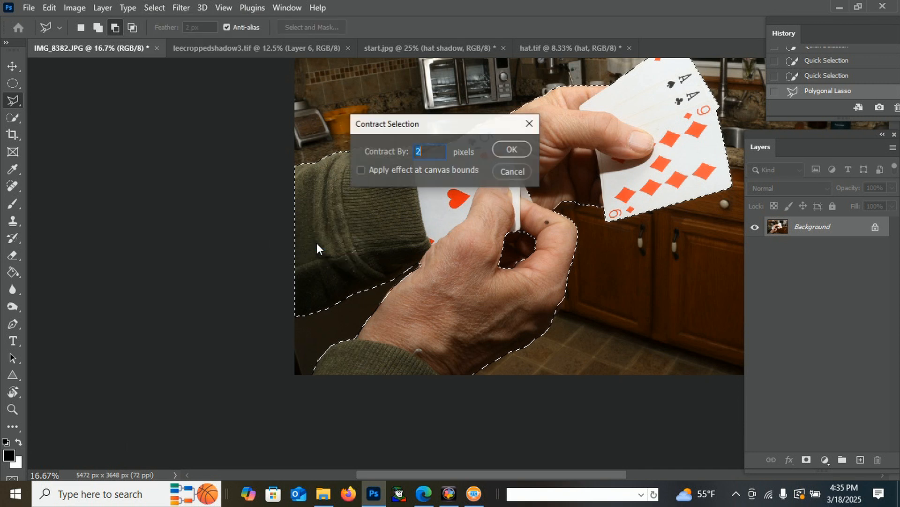
{"action": "left_click", "coordinate": [503, 150]}
{"action": "left_click", "coordinate": [154, 7]}
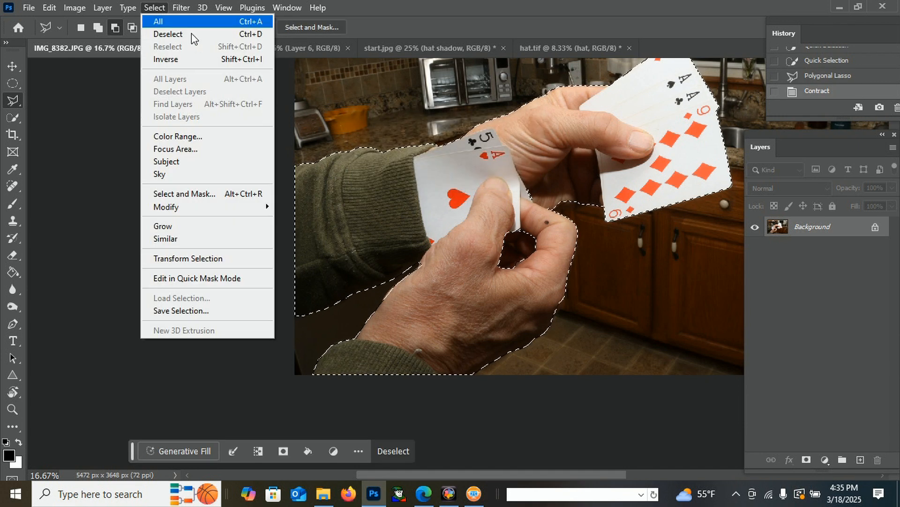
{"action": "mouse_move", "coordinate": [232, 209]}
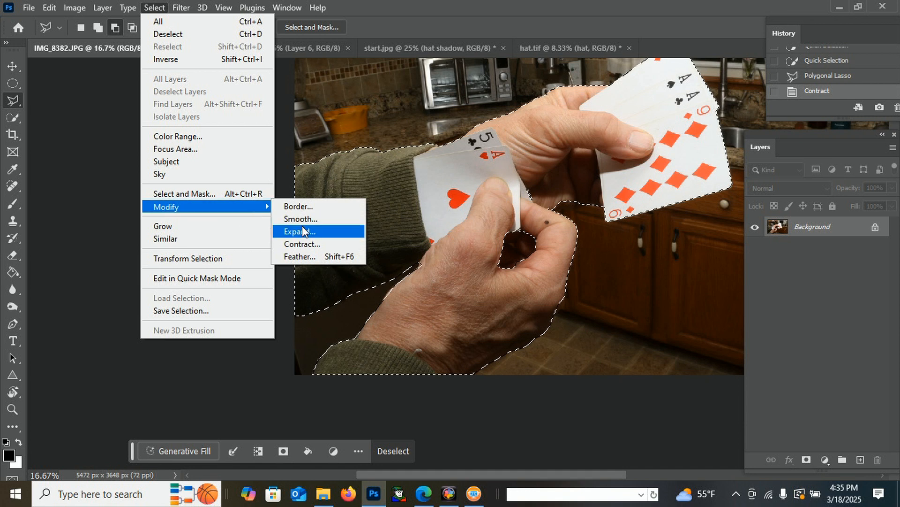
{"action": "left_click", "coordinate": [300, 256]}
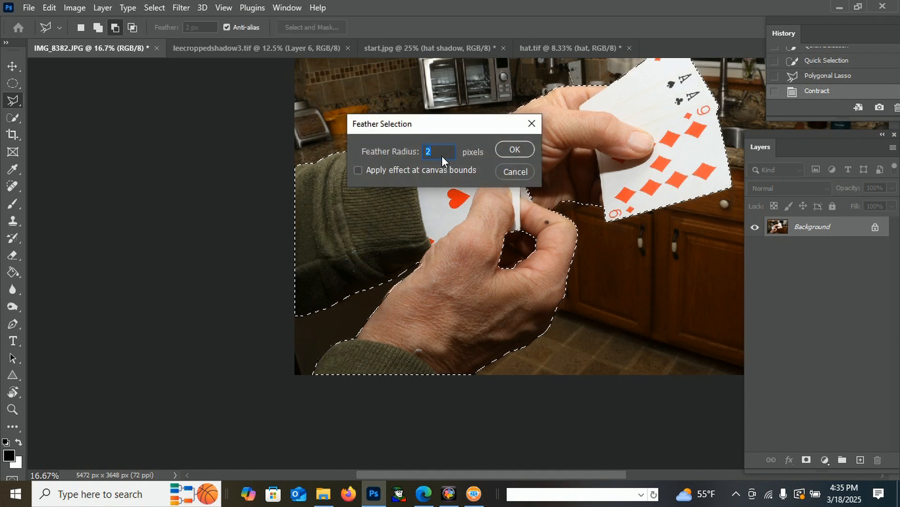
{"action": "left_click", "coordinate": [525, 151]}
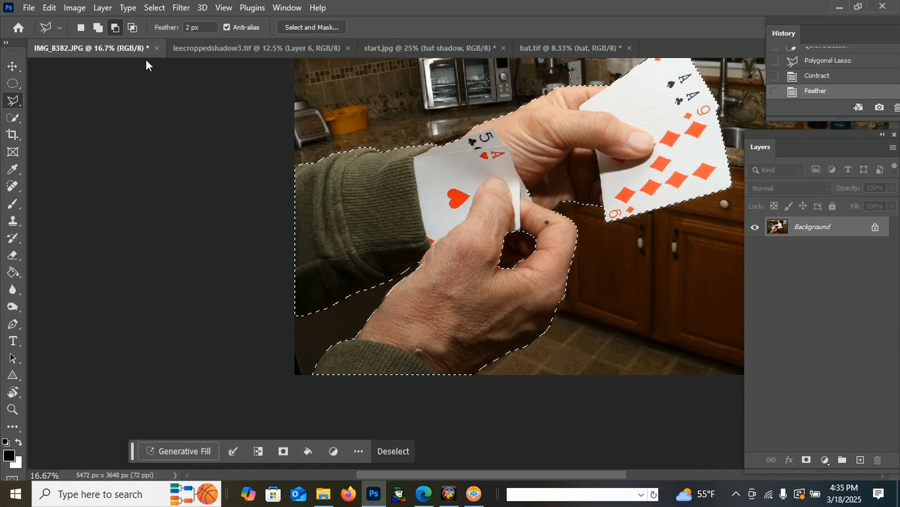
Invert the selection, convert the Background into the regular layer Layer 0, and cut away the kitchen background.
{"action": "left_click", "coordinate": [157, 8]}
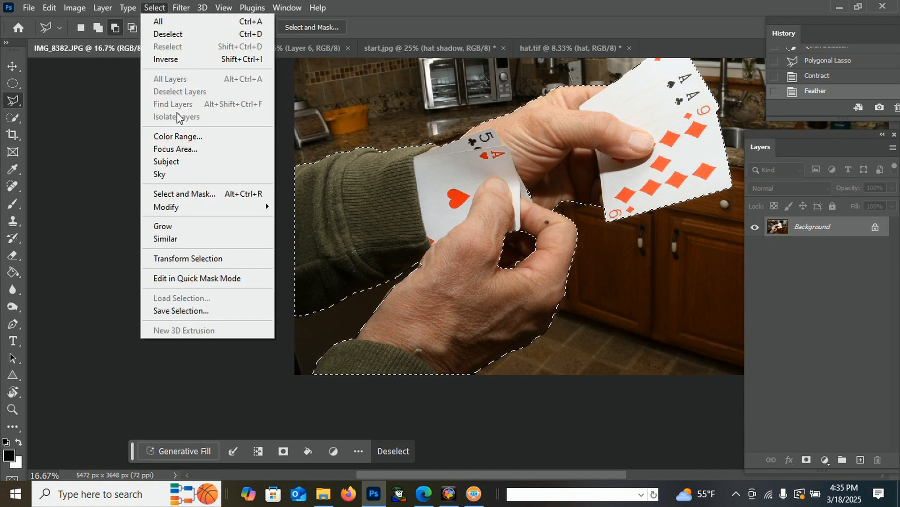
{"action": "left_click", "coordinate": [164, 59]}
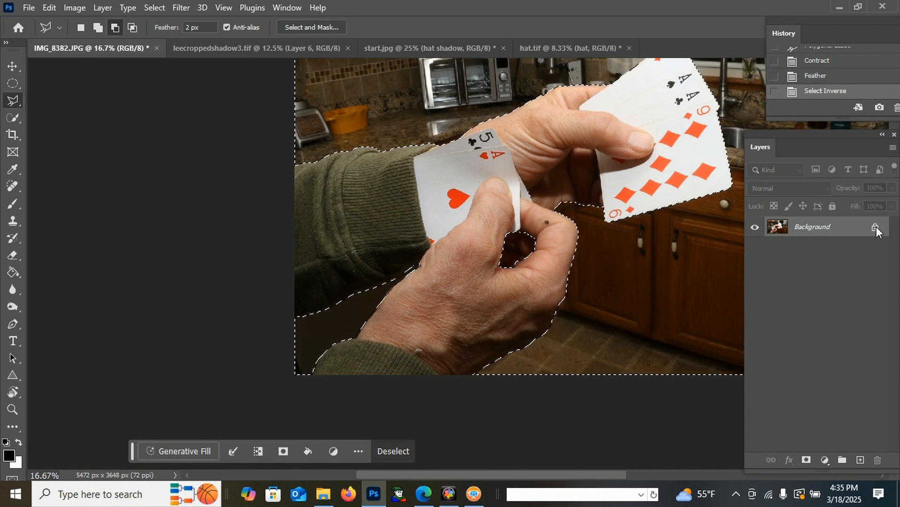
{"action": "double_click", "coordinate": [805, 232]}
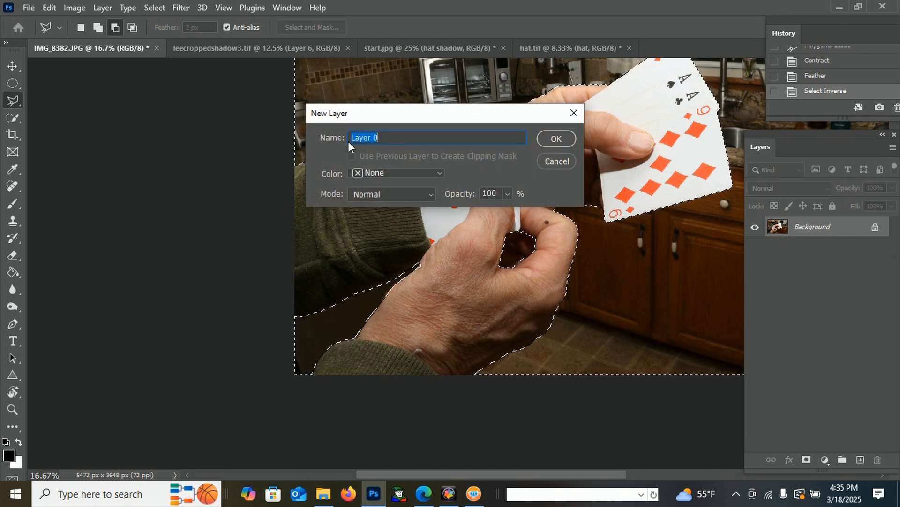
{"action": "left_click", "coordinate": [556, 143]}
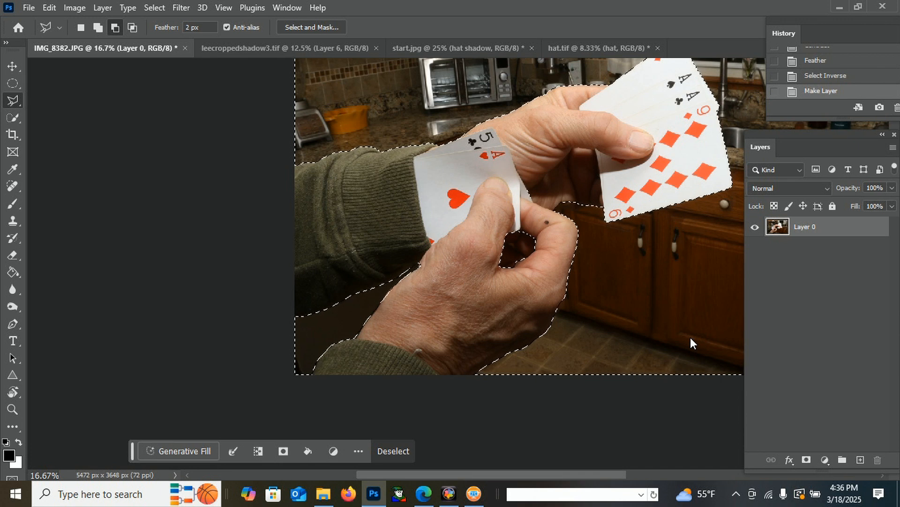
{"action": "key", "text": "ctrl+x"}
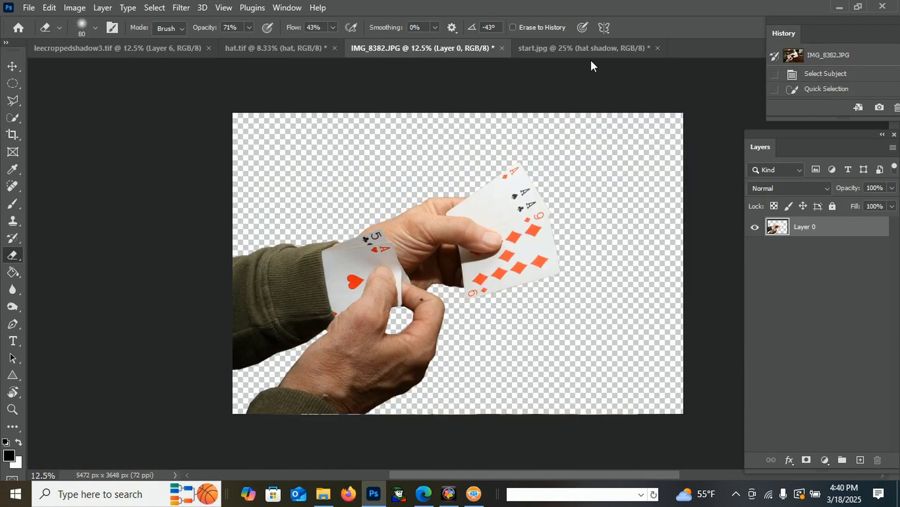
Float the IMG_8382.JPG window, copy the cut-out hands layer into start.jpg, then redock the window and return to start.jpg.
{"action": "left_click_drag", "start_coordinate": [452, 51], "coordinate": [19, 71]}
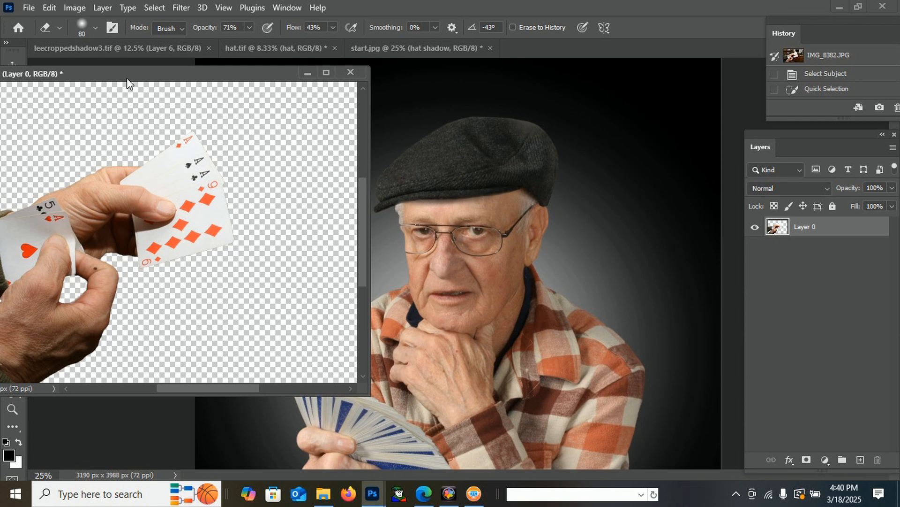
{"action": "left_click_drag", "start_coordinate": [125, 82], "coordinate": [293, 99]}
{"action": "left_click", "coordinate": [15, 66]}
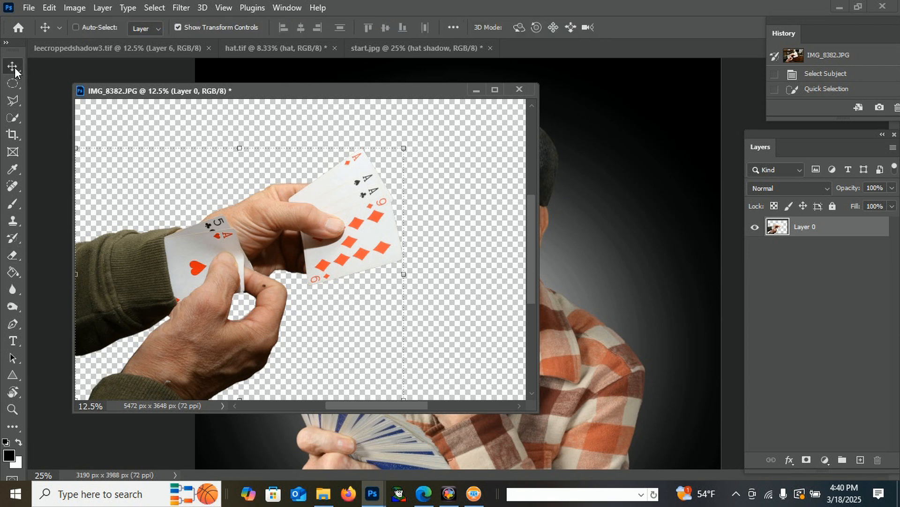
{"action": "left_click_drag", "start_coordinate": [167, 283], "coordinate": [579, 406]}
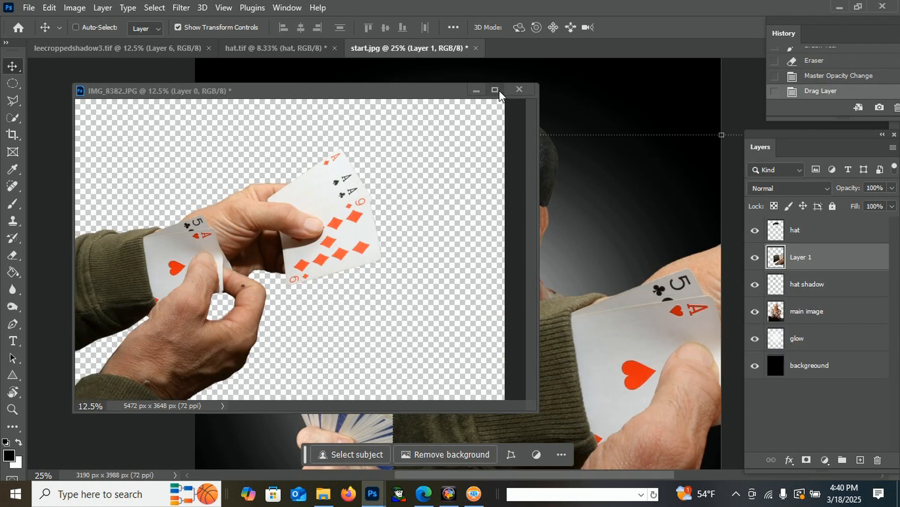
{"action": "left_click_drag", "start_coordinate": [436, 93], "coordinate": [565, 52]}
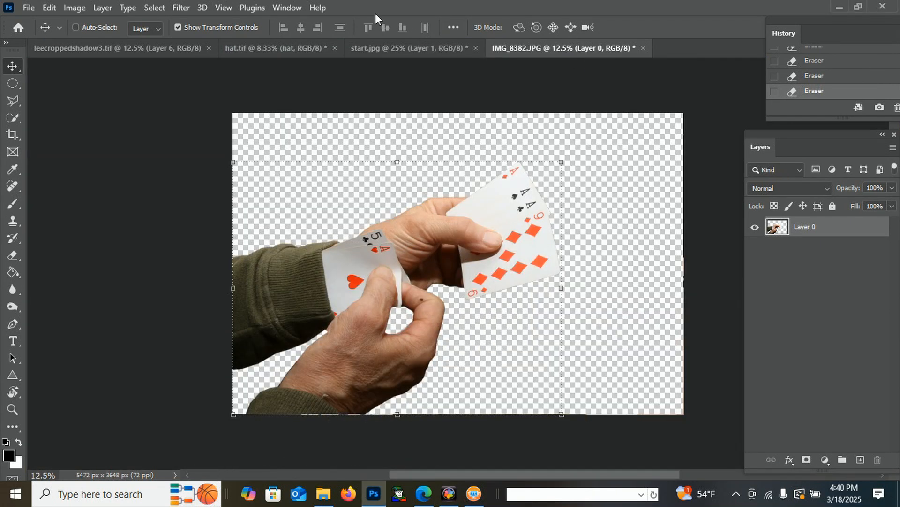
{"action": "left_click", "coordinate": [396, 47]}
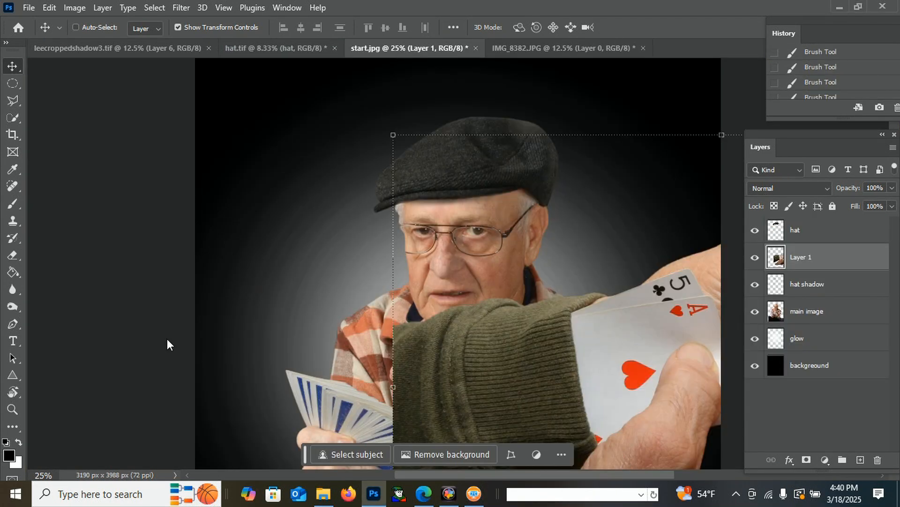
Move the hands layer in front of the man and scale it proportionally to about 58%, placing it low over his chest.
{"action": "left_click_drag", "start_coordinate": [663, 378], "coordinate": [306, 386]}
{"action": "left_click_drag", "start_coordinate": [537, 285], "coordinate": [488, 332]}
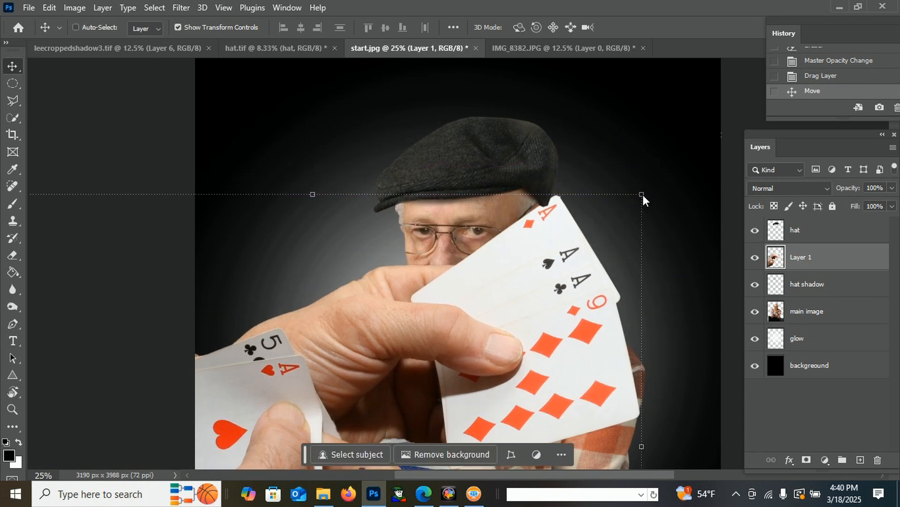
{"action": "left_click_drag", "start_coordinate": [642, 195], "coordinate": [452, 339]}
{"action": "left_click_drag", "start_coordinate": [280, 421], "coordinate": [473, 214]}
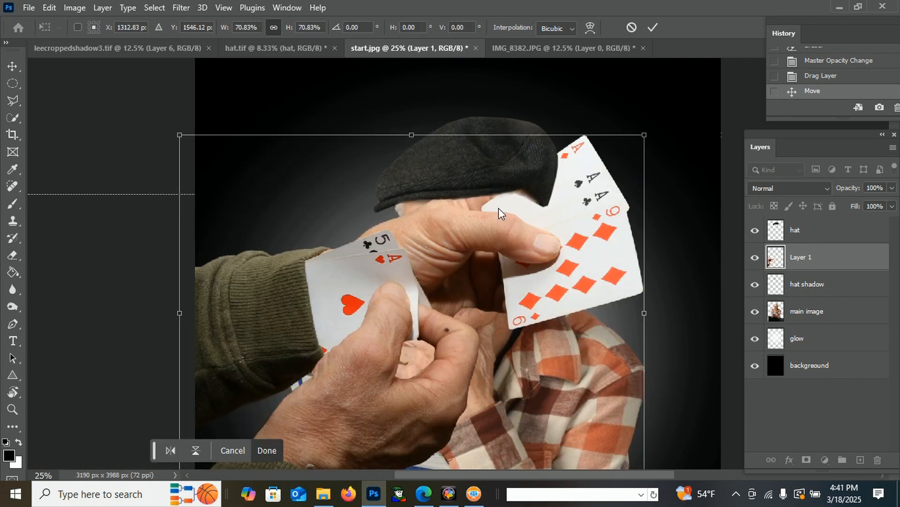
{"action": "left_click_drag", "start_coordinate": [642, 135], "coordinate": [553, 190]}
{"action": "left_click_drag", "start_coordinate": [321, 364], "coordinate": [359, 443]}
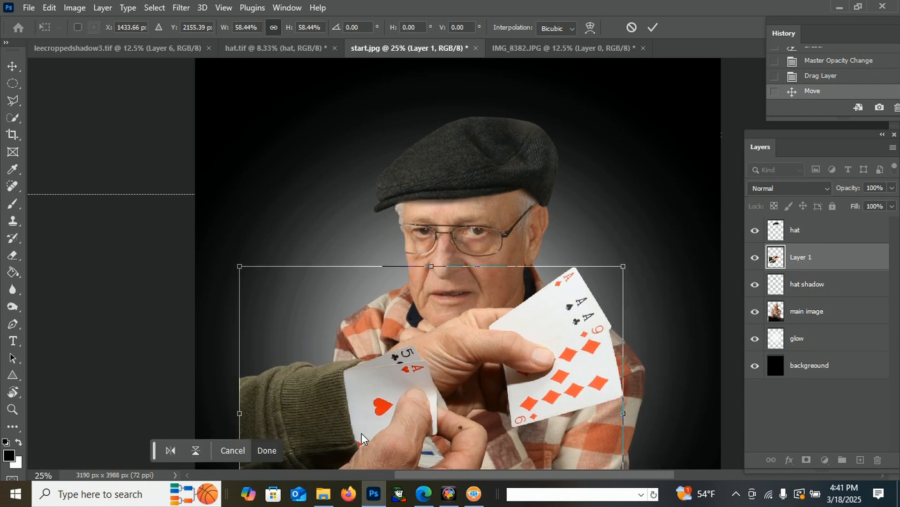
{"action": "key", "text": "ctrl+minus"}
{"action": "key", "text": "ctrl+minus"}
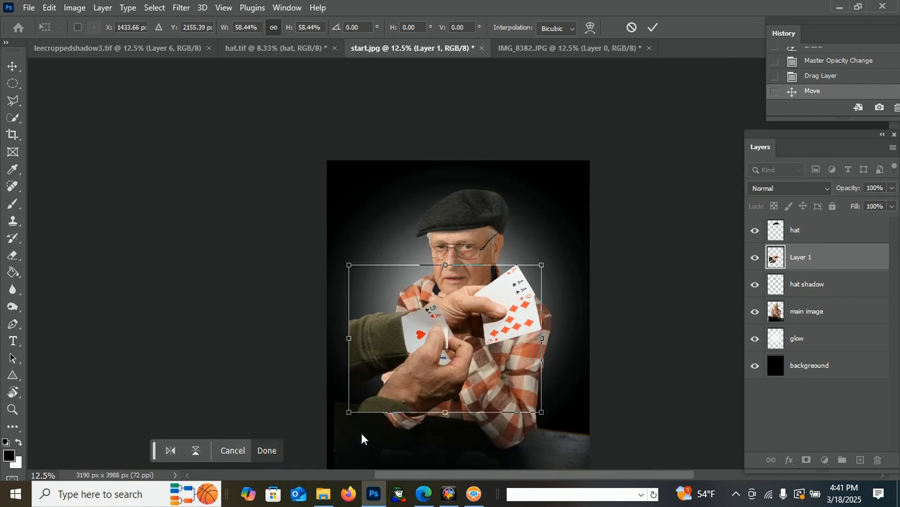
{"action": "left_click_drag", "start_coordinate": [442, 346], "coordinate": [426, 387]}
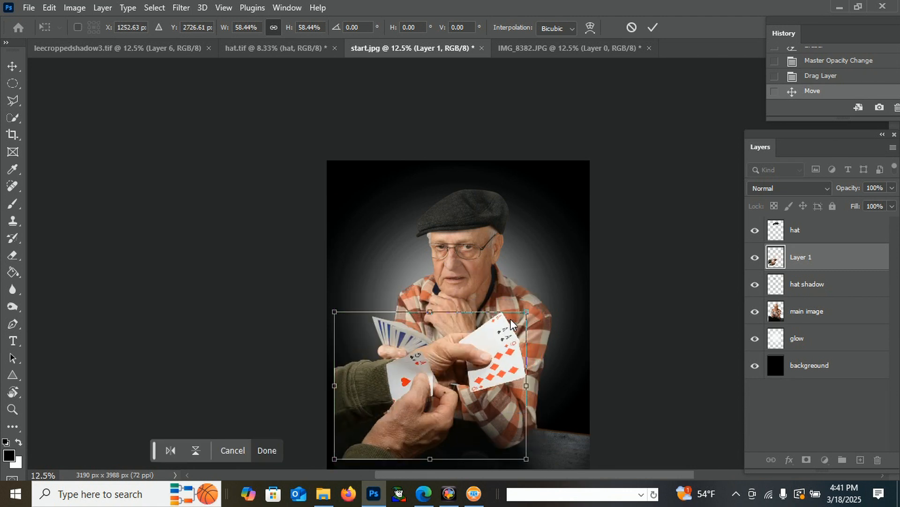
Enlarge the hands to about 73%, rotate them about -2.7°, position them just below the man's chin, and apply the transform.
{"action": "left_click_drag", "start_coordinate": [525, 312], "coordinate": [583, 292]}
{"action": "left_click_drag", "start_coordinate": [431, 370], "coordinate": [431, 383]}
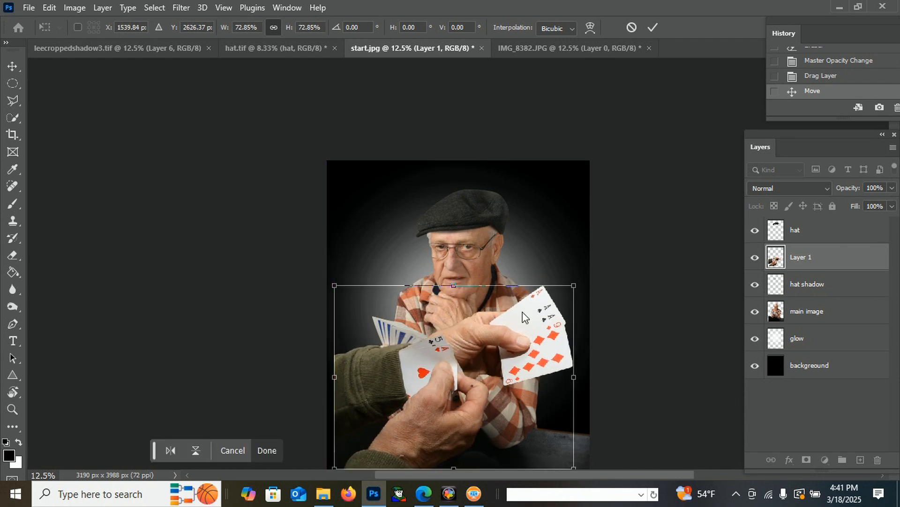
{"action": "left_click_drag", "start_coordinate": [581, 259], "coordinate": [575, 252]}
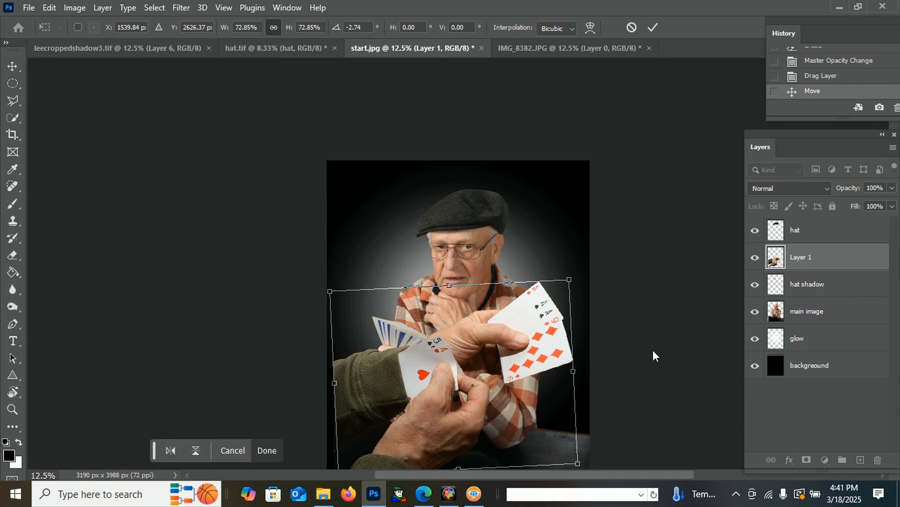
{"action": "left_click_drag", "start_coordinate": [477, 387], "coordinate": [473, 375]}
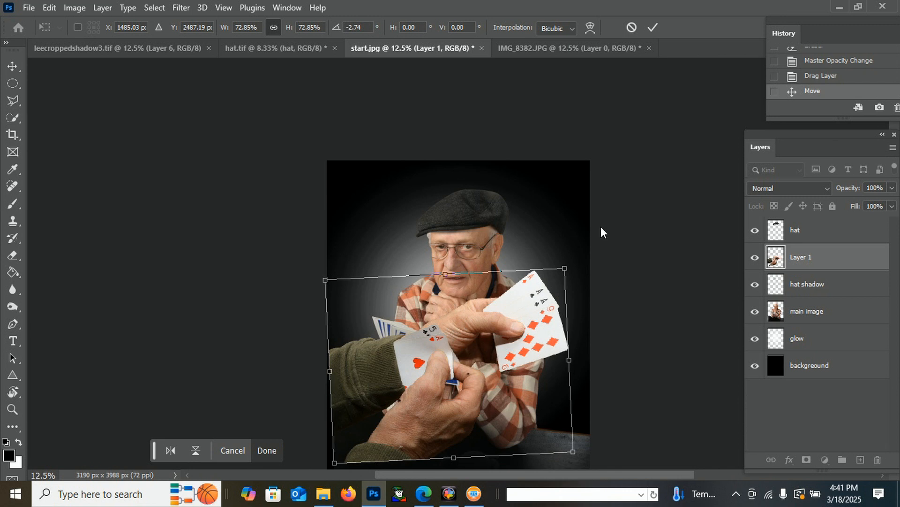
{"action": "scroll", "coordinate": [458, 273], "scroll_direction": "up", "scroll_amount": 1}
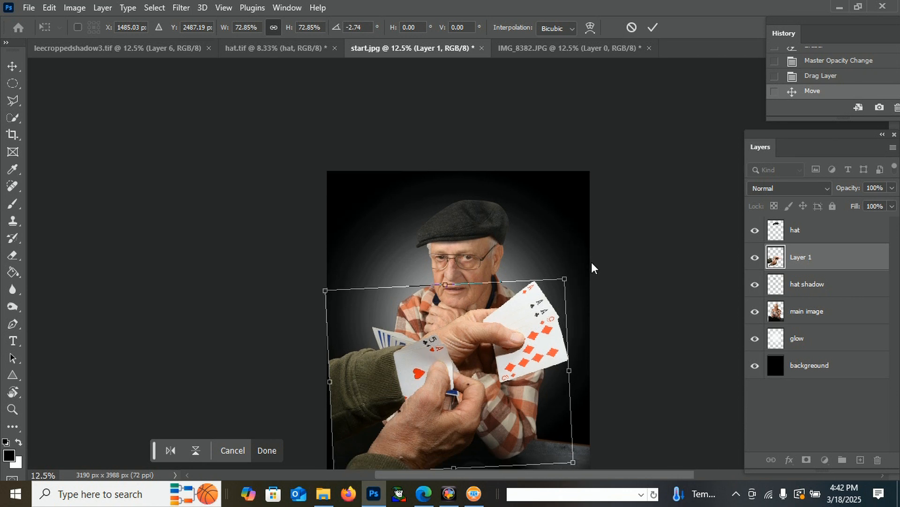
{"action": "scroll", "coordinate": [591, 263], "scroll_direction": "down", "scroll_amount": 2}
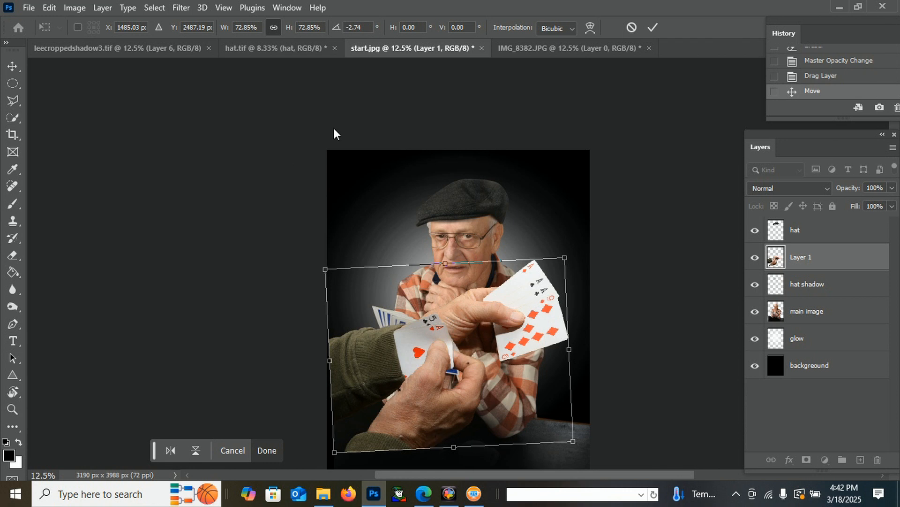
{"action": "scroll", "coordinate": [792, 347], "scroll_direction": "up", "scroll_amount": 1}
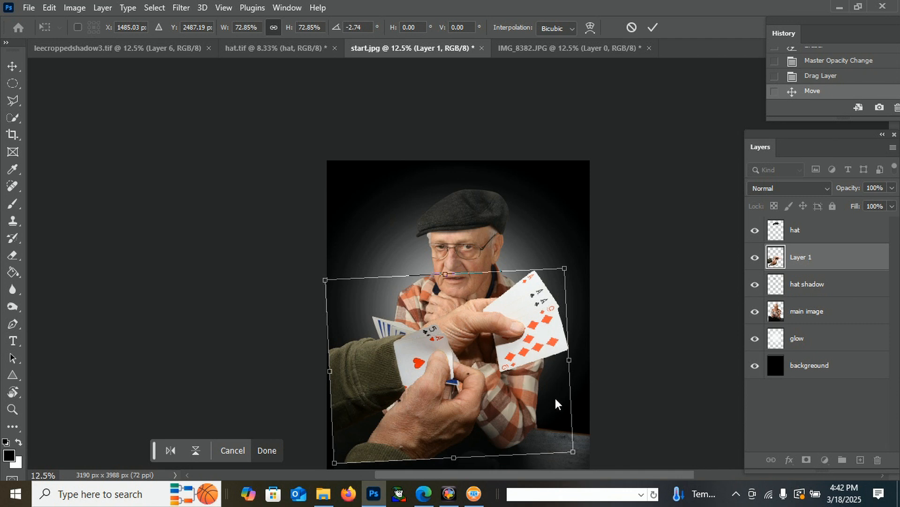
{"action": "key", "text": "Return"}
Create a new layer above the hat layer and fill it with black using the Paint Bucket.
{"action": "left_click", "coordinate": [810, 237]}
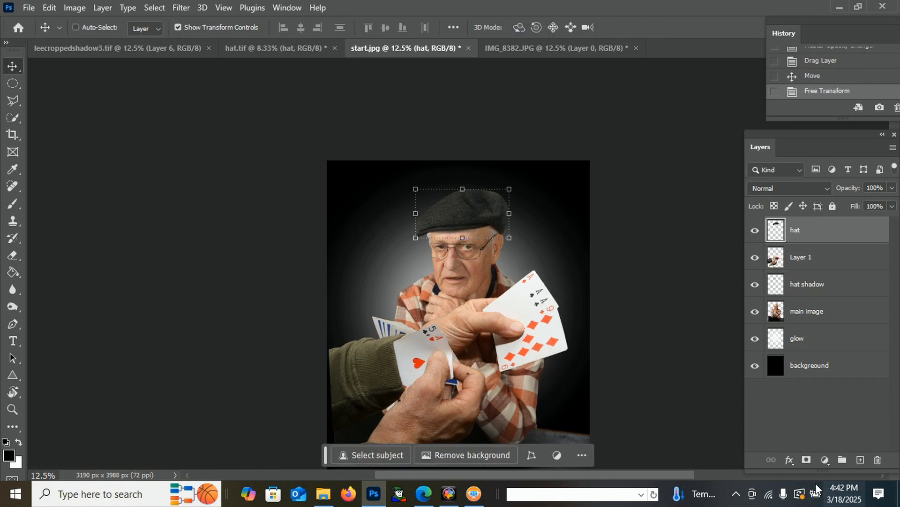
{"action": "left_click", "coordinate": [861, 460]}
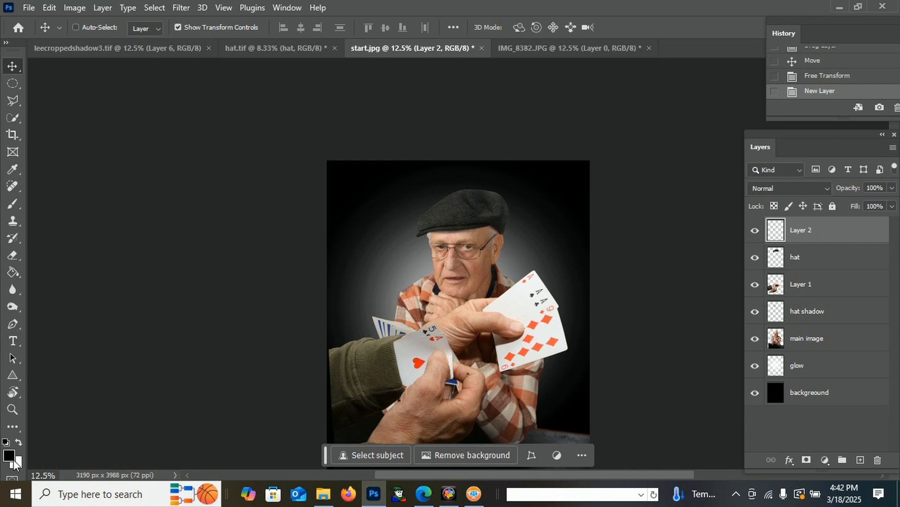
{"action": "left_click", "coordinate": [9, 278]}
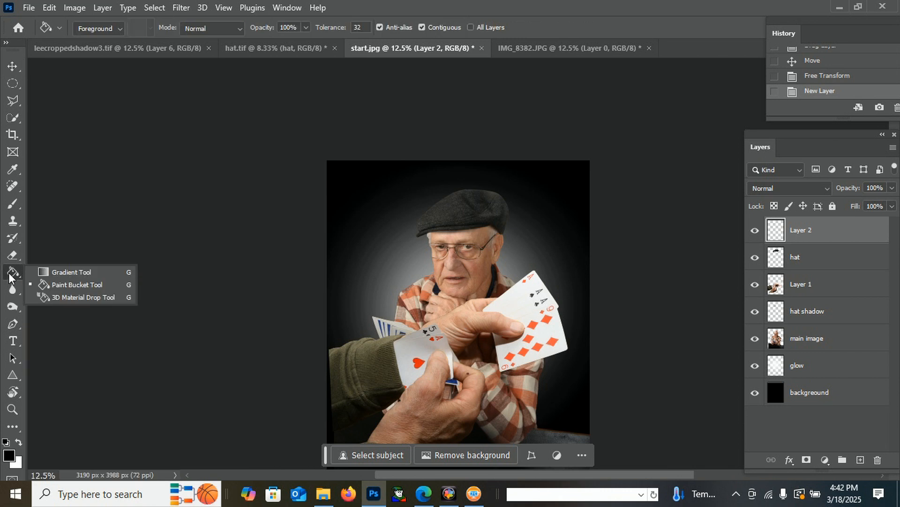
{"action": "left_click", "coordinate": [67, 284]}
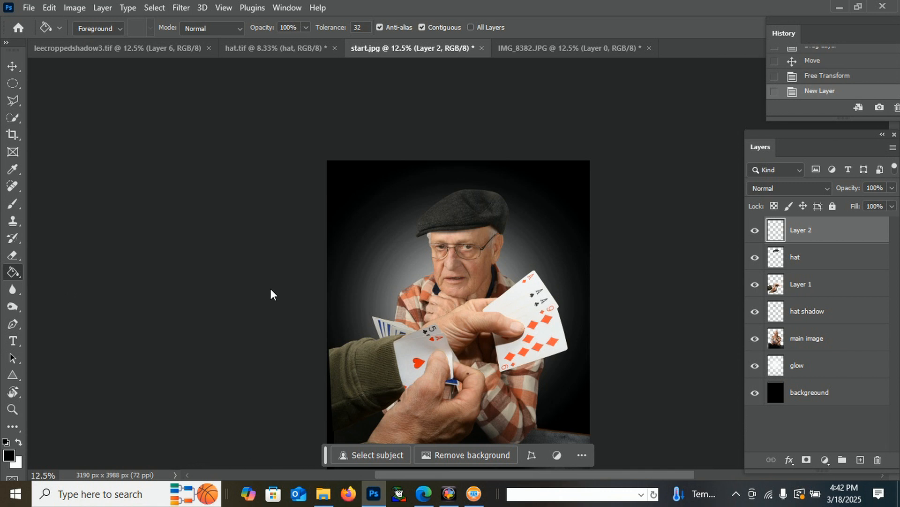
{"action": "left_click", "coordinate": [442, 243]}
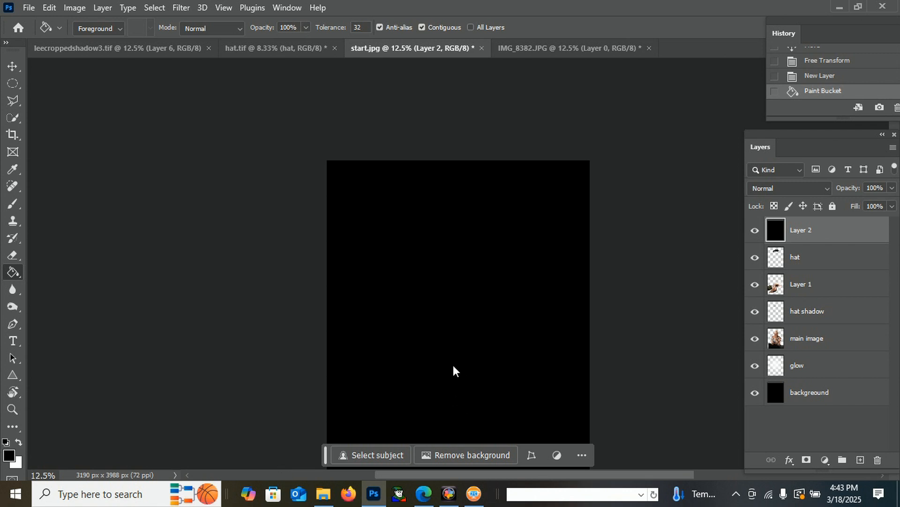
Reduce the black overlay layer's opacity to 45% so the composite shows through.
{"action": "left_click", "coordinate": [892, 189]}
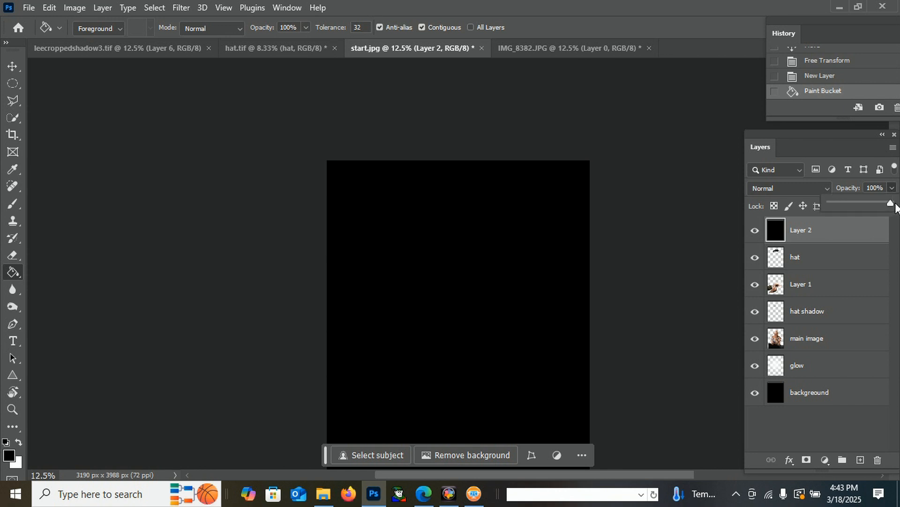
{"action": "left_click_drag", "start_coordinate": [891, 203], "coordinate": [856, 205]}
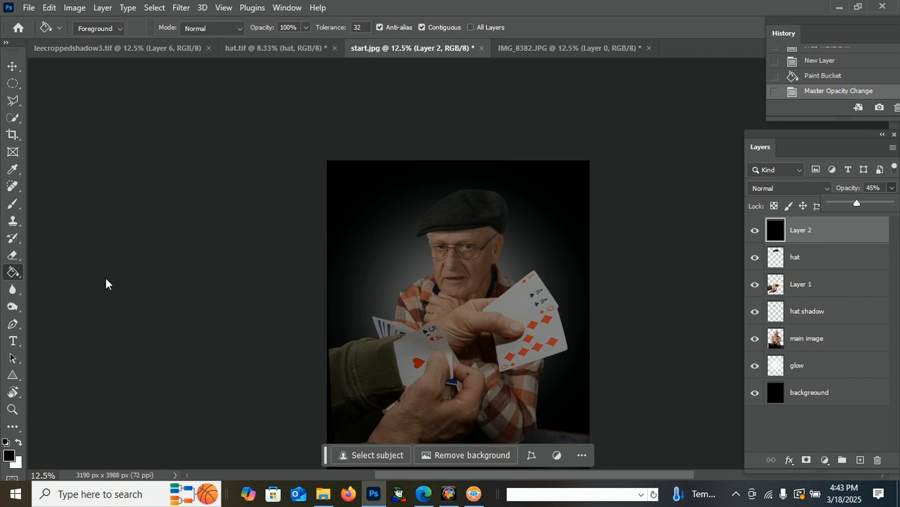
Erase the black overlay over the man's face and the hands with cards, using a soft Eraser brush sized 2165 px.
{"action": "left_click", "coordinate": [12, 257]}
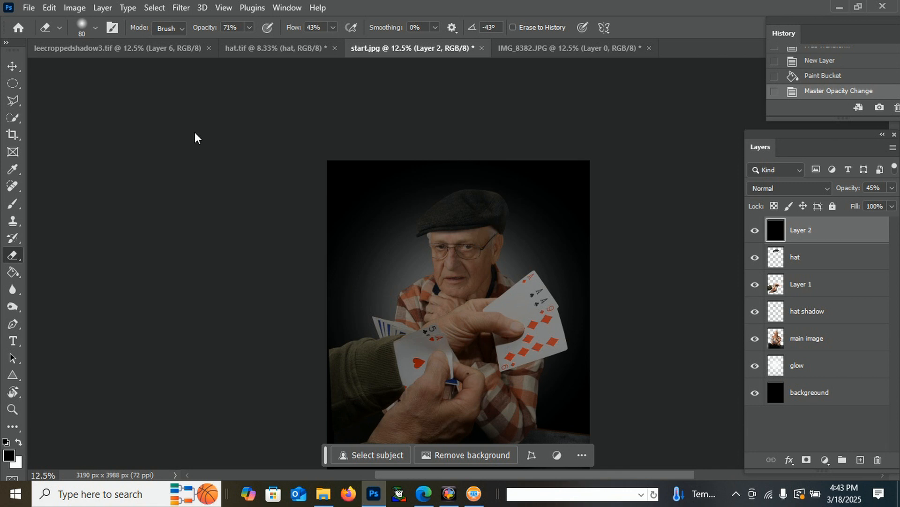
{"action": "left_click", "coordinate": [96, 29]}
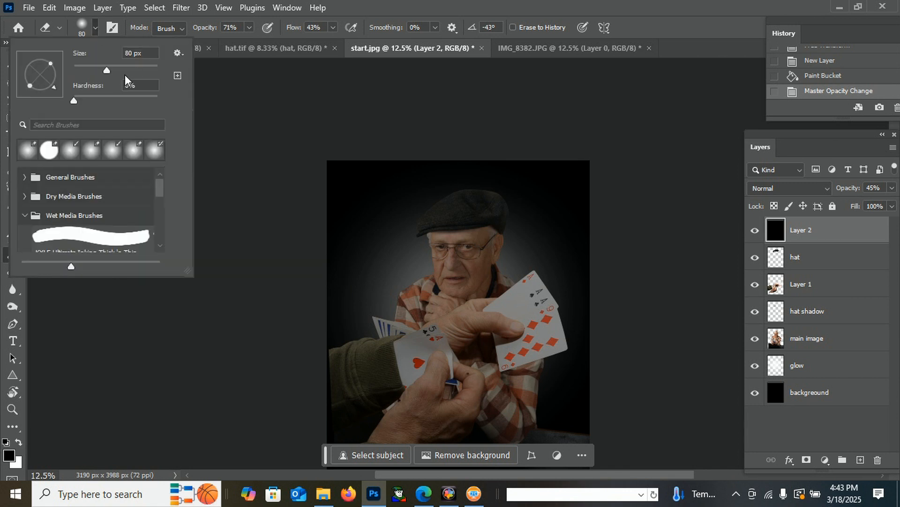
{"action": "left_click_drag", "start_coordinate": [106, 70], "coordinate": [150, 72]}
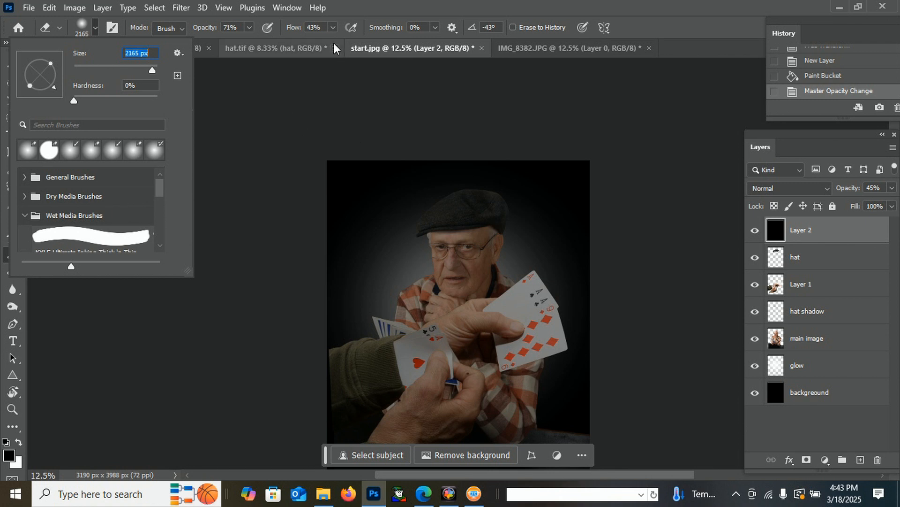
{"action": "left_click", "coordinate": [331, 27]}
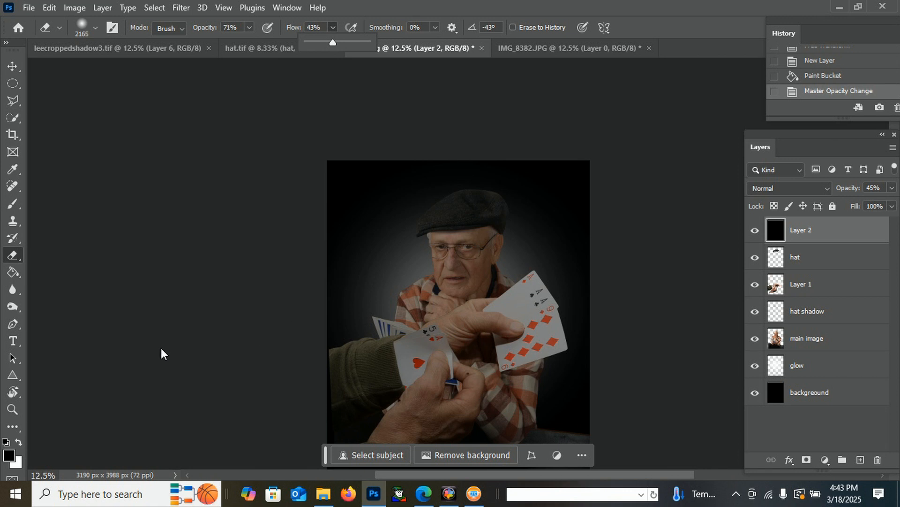
{"action": "left_click", "coordinate": [459, 269]}
{"action": "left_click", "coordinate": [460, 269]}
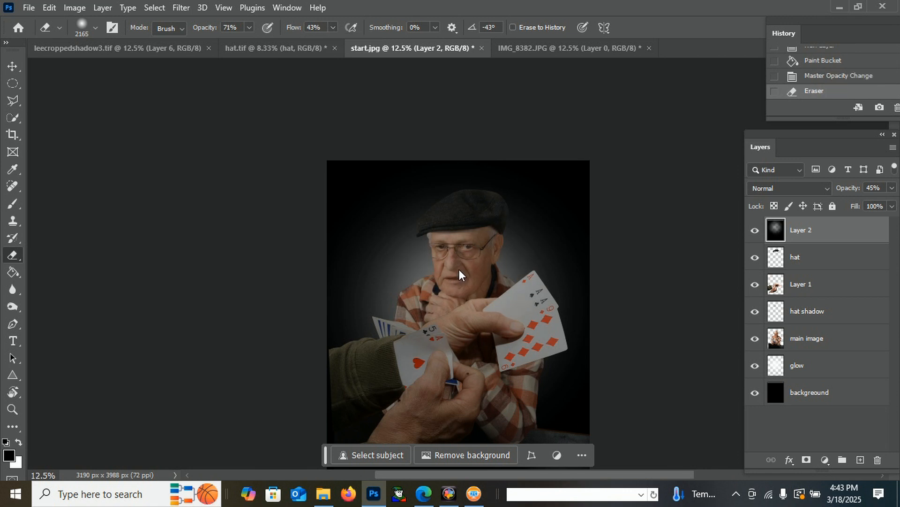
{"action": "left_click", "coordinate": [460, 270]}
{"action": "left_click", "coordinate": [460, 269]}
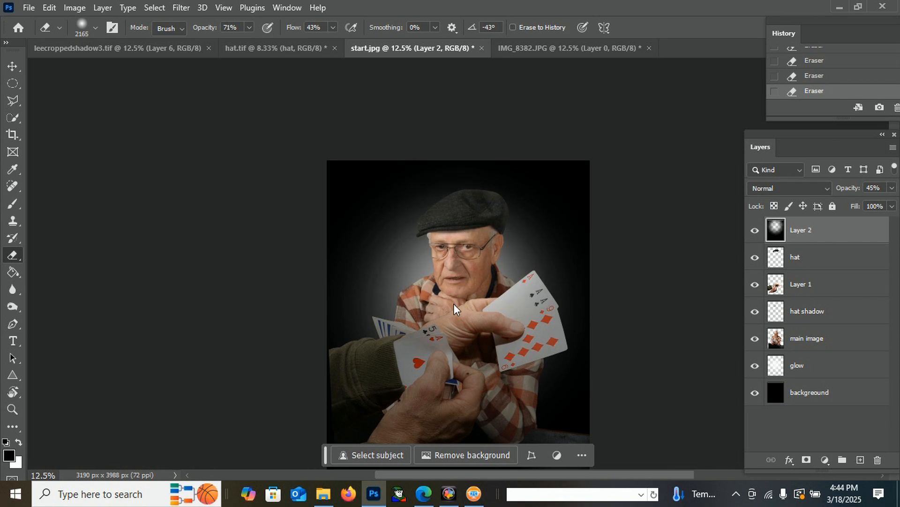
{"action": "mouse_move", "coordinate": [454, 317]}
{"action": "left_mouse_down"}
{"action": "mouse_move", "coordinate": [460, 340]}
{"action": "mouse_move", "coordinate": [497, 331]}
{"action": "left_mouse_up"}
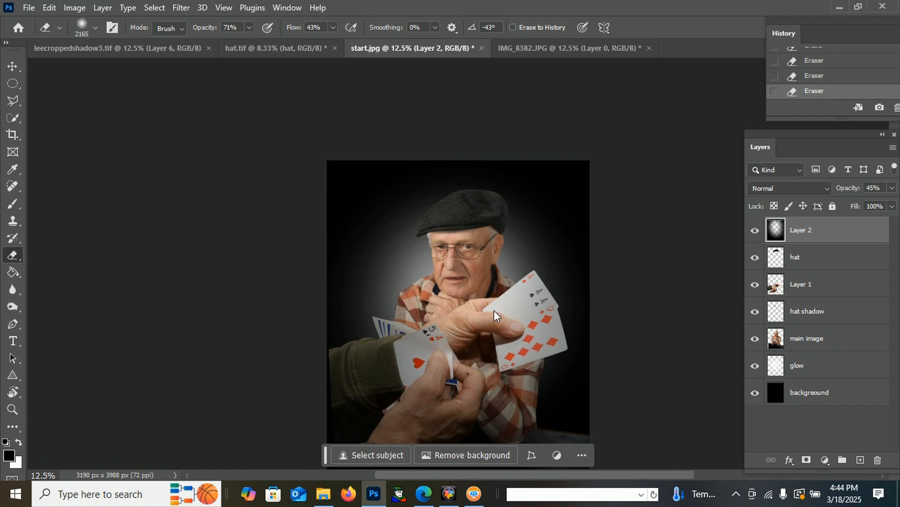